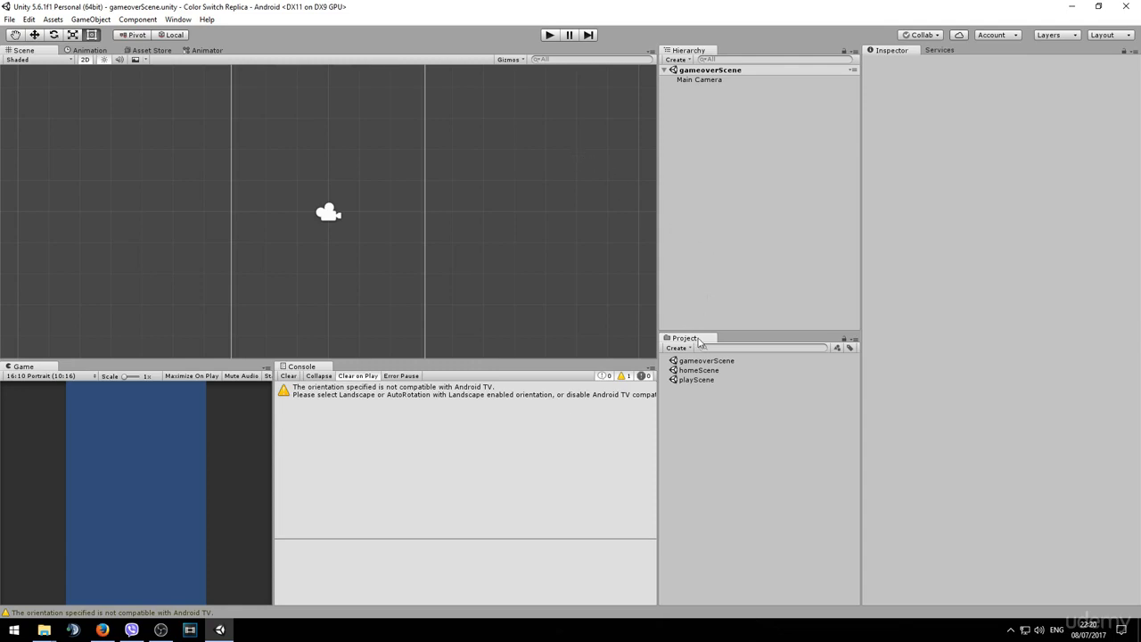
Create a new folder named Scenes in the project's assets
right_click(692, 406)
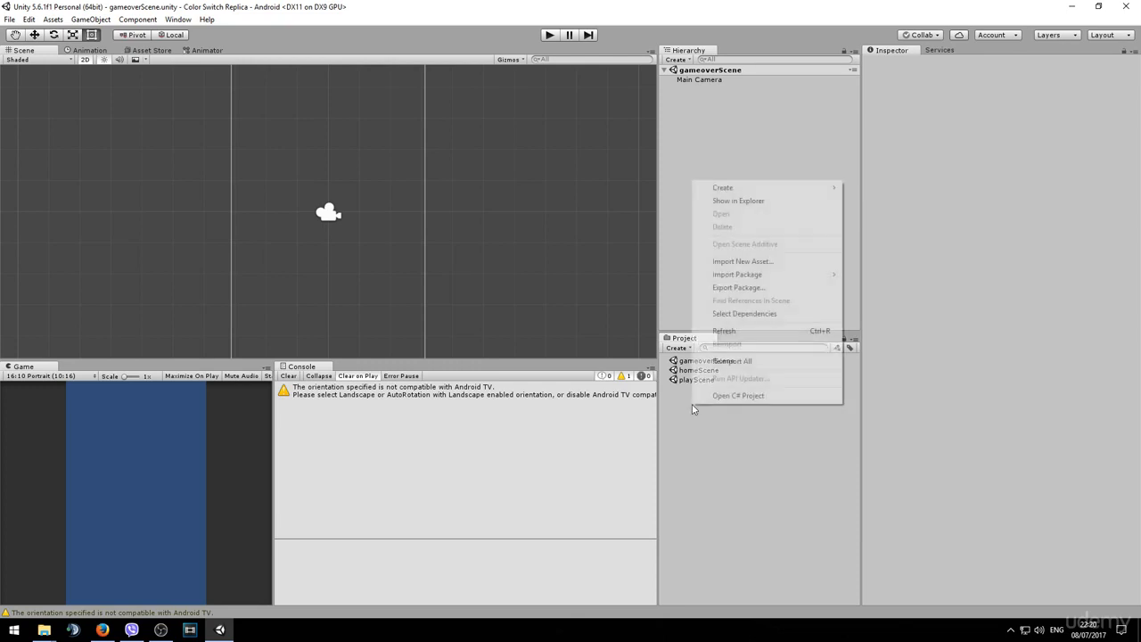
mouse_move(758, 189)
click(869, 188)
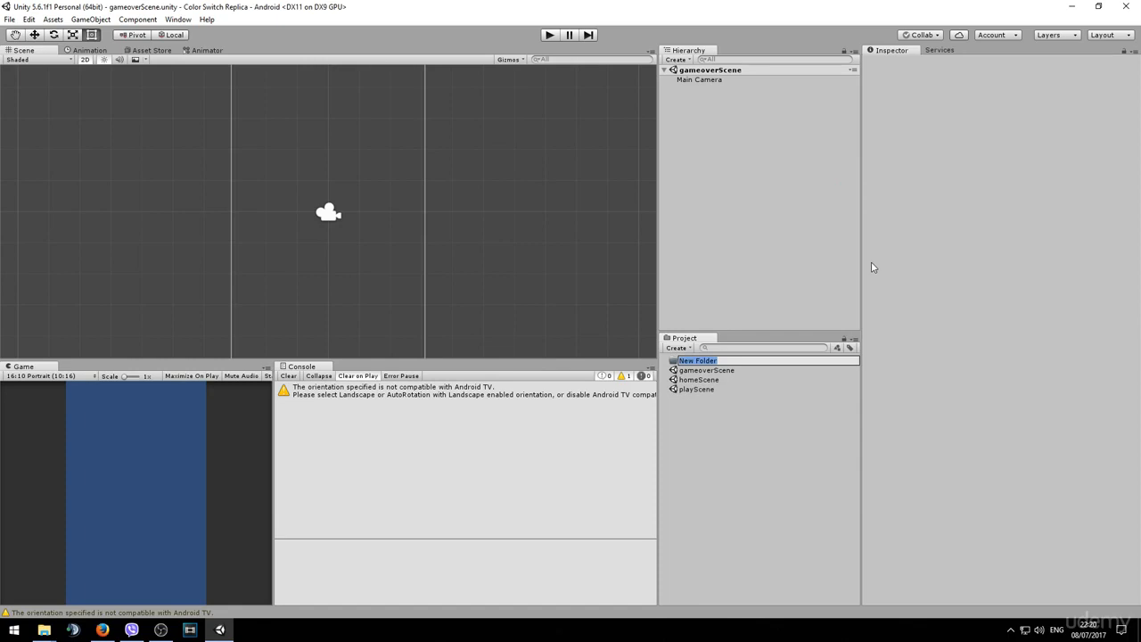
text(Scenes)
key(Return)
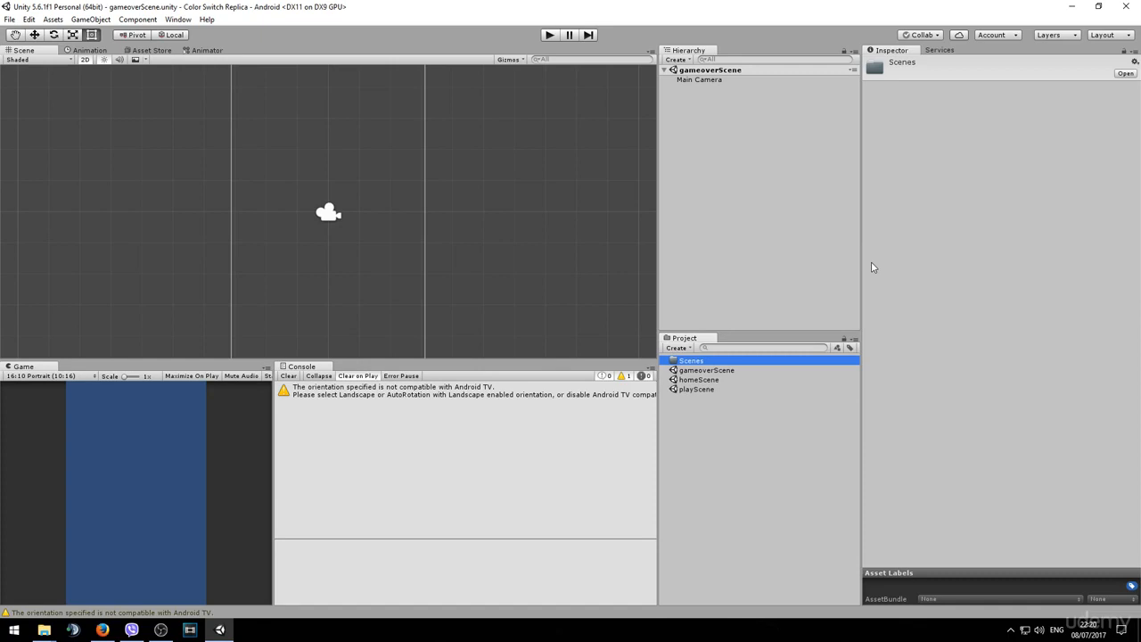
Move the gameoverScene, homeScene and playScene assets together into the Scenes folder
click(704, 370)
shift+click(696, 389)
drag(696, 389, 690, 364)
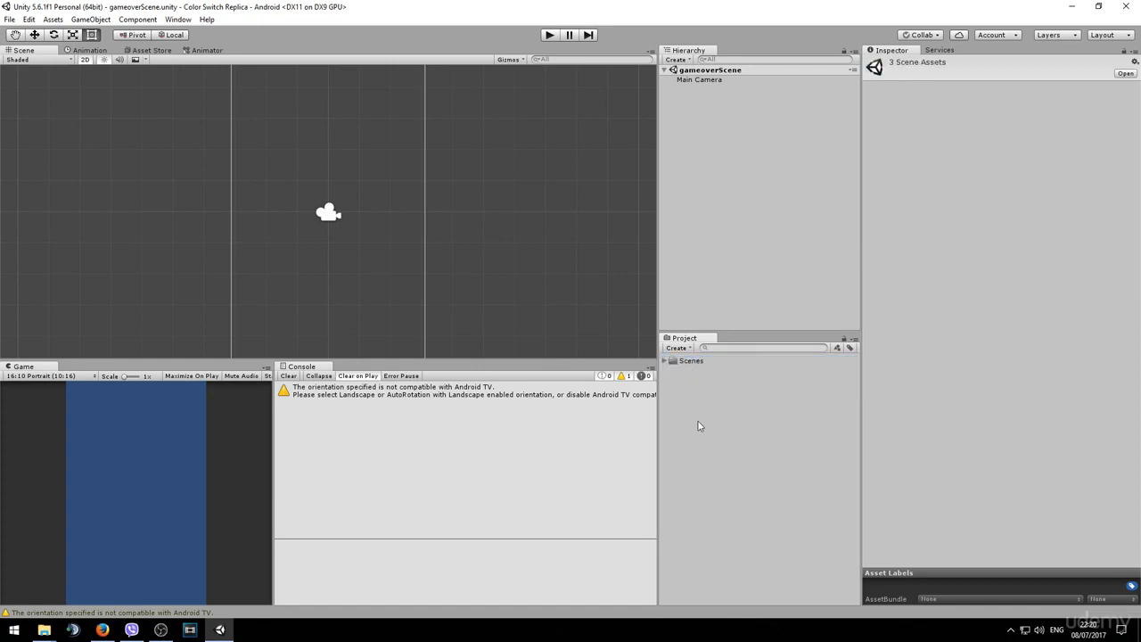
Create another folder named Sprites at the top level of the project's assets
right_click(776, 389)
mouse_move(821, 187)
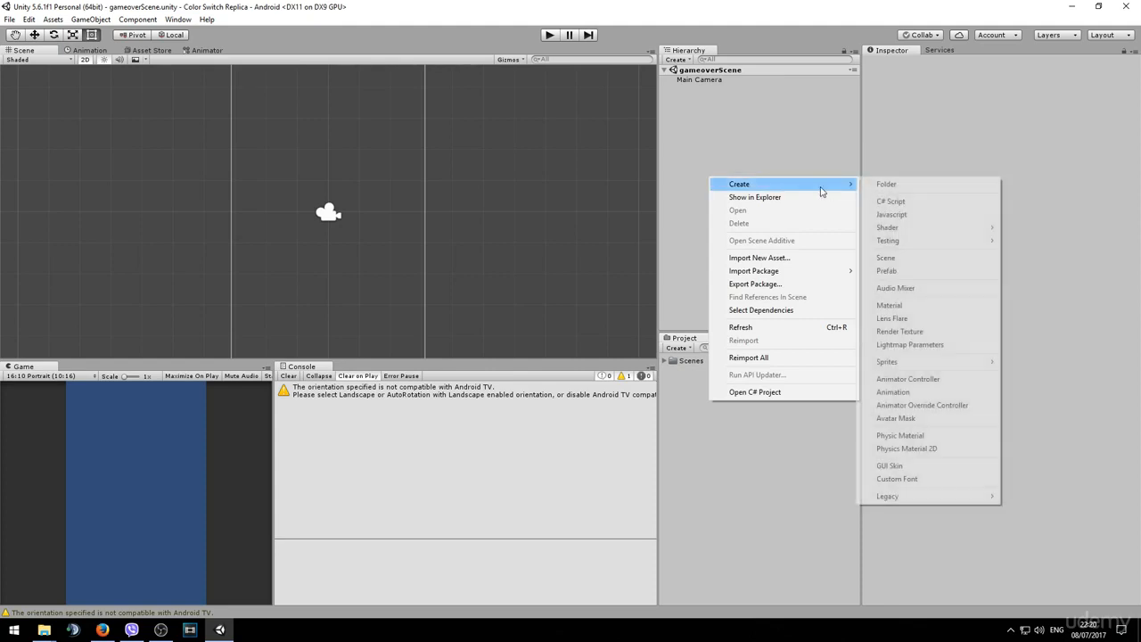
click(887, 185)
text(S)
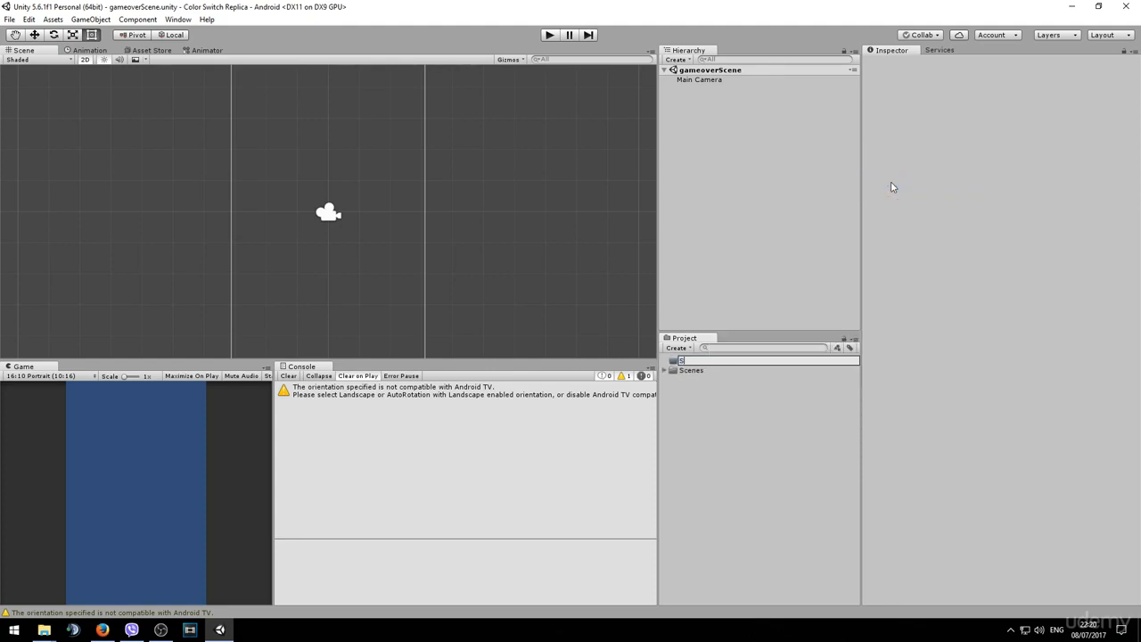
text(prites)
key(Return)
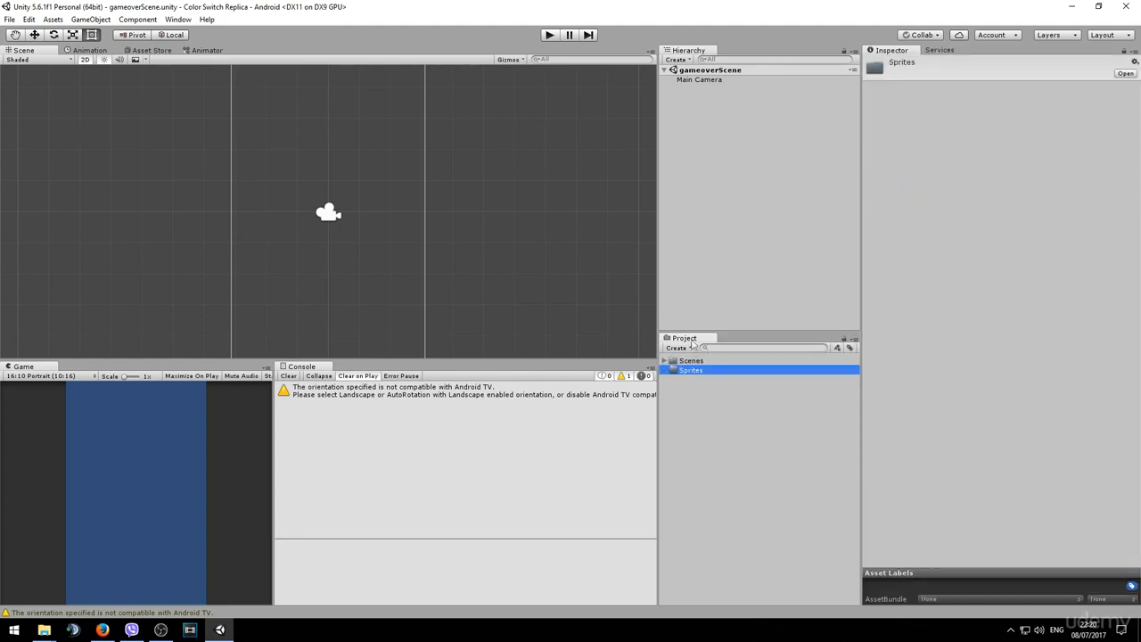
Add a folder named Prefabs at the top level of the project's assets
click(689, 395)
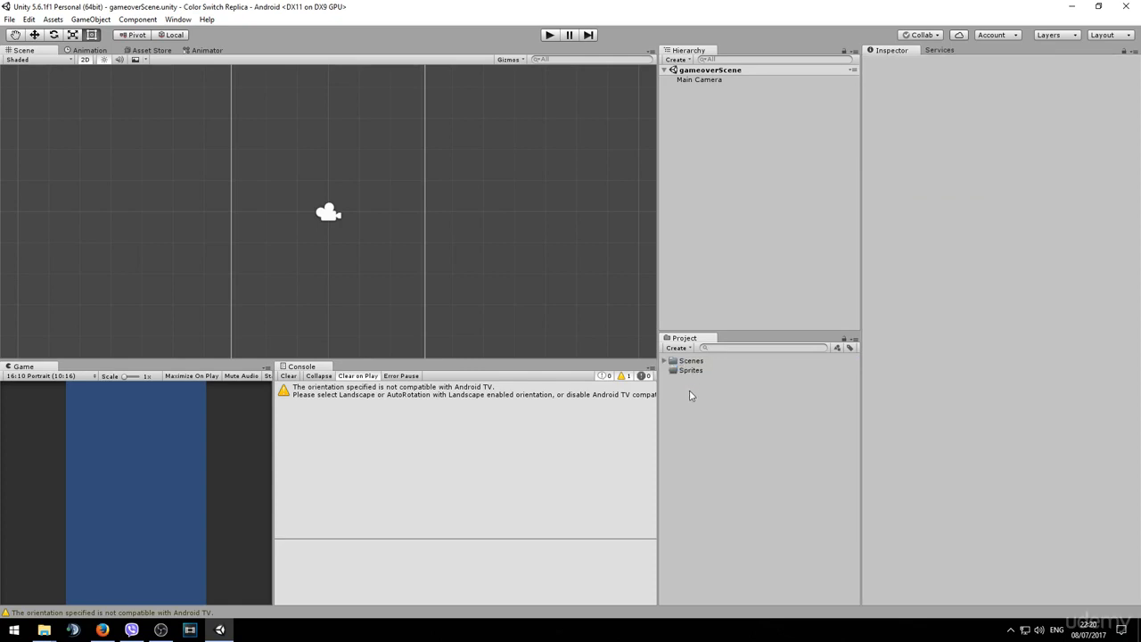
right_click(685, 390)
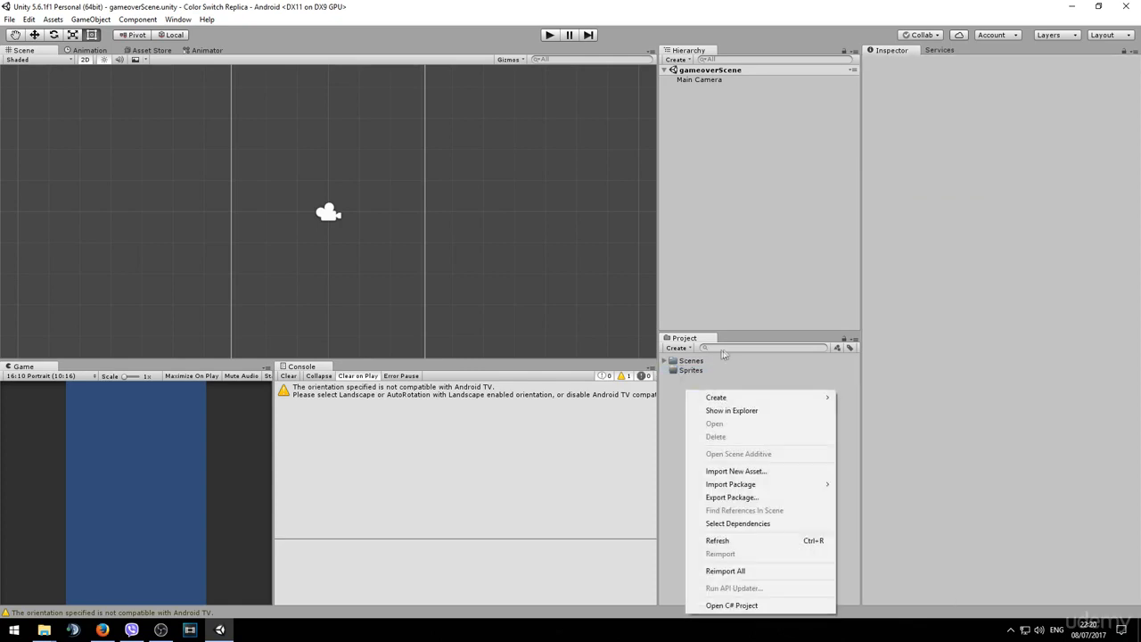
mouse_move(809, 394)
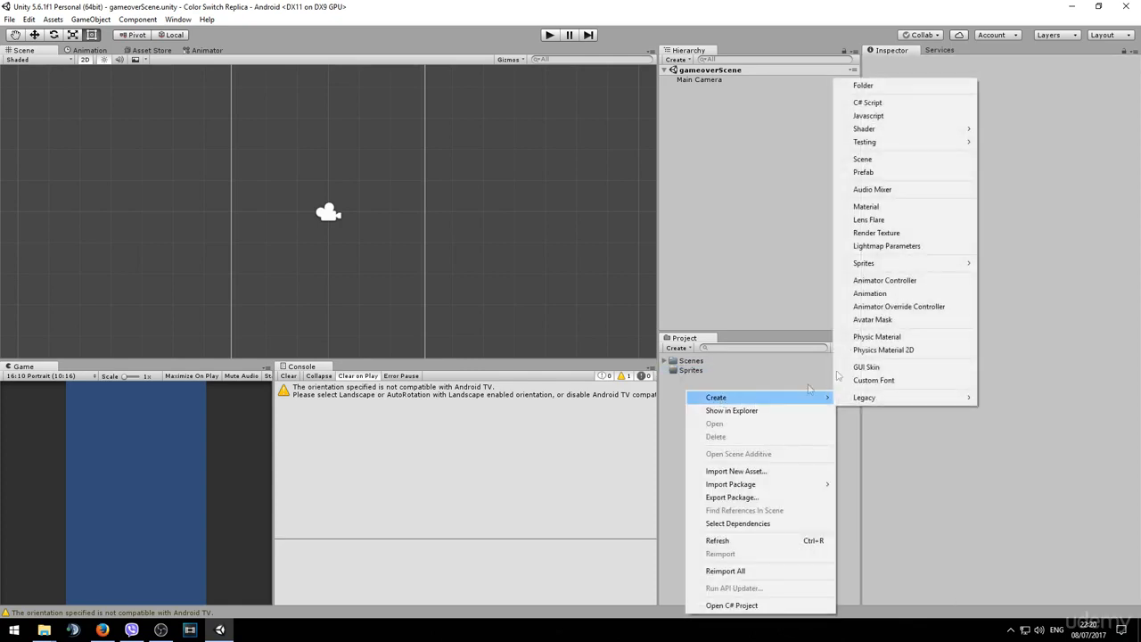
click(878, 85)
text(Pre)
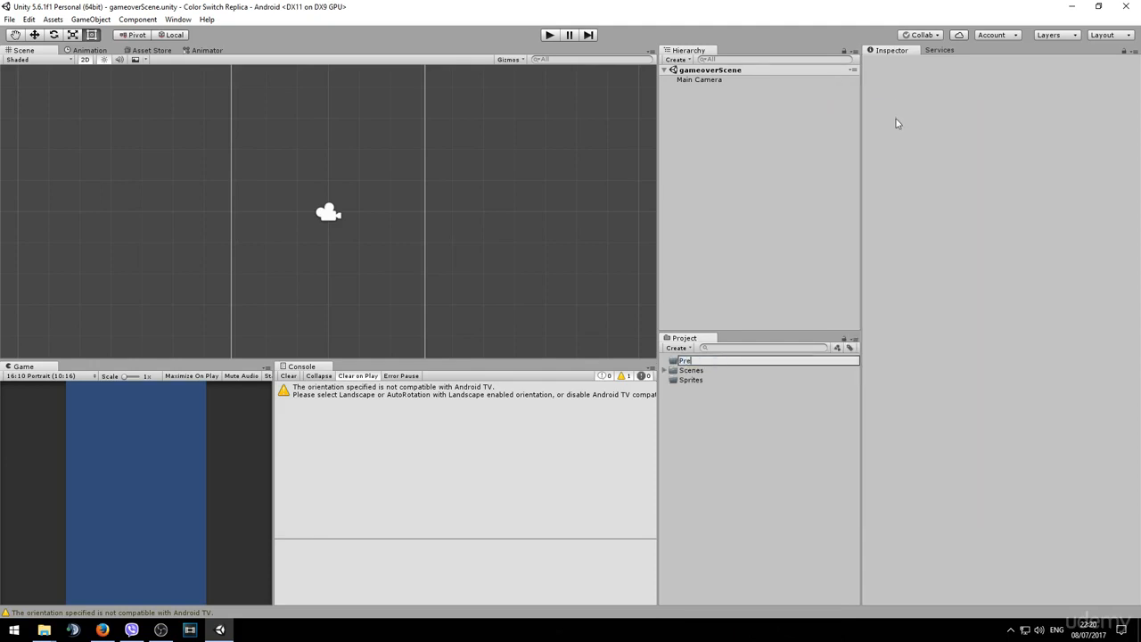
text(fabs)
key(Return)
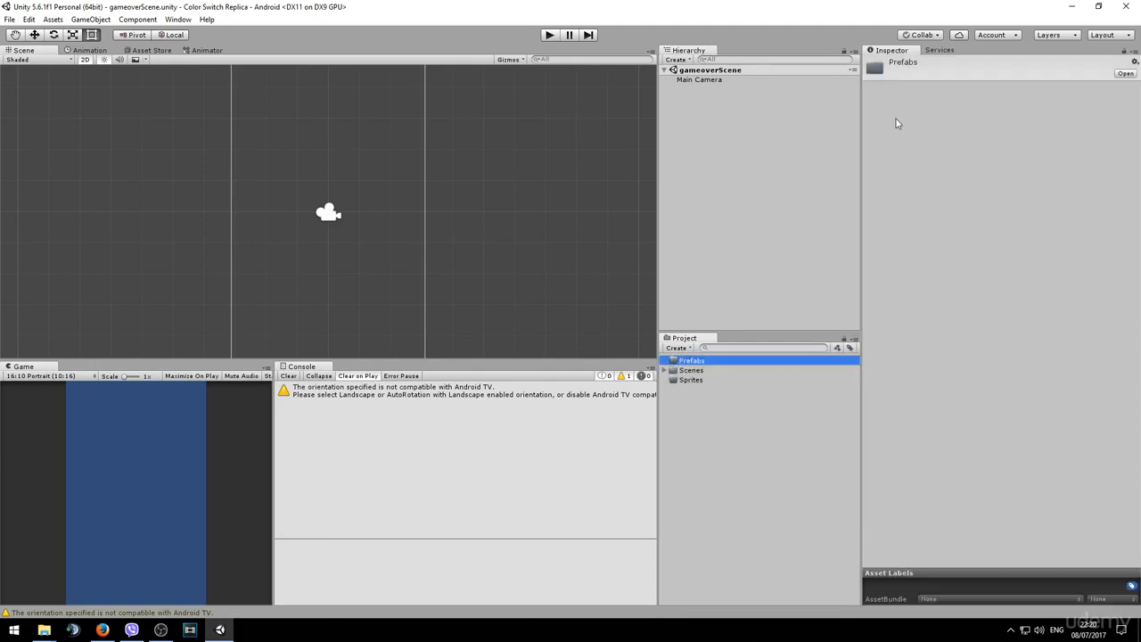
Add a folder named Scripts alongside the Prefabs, Scenes and Sprites folders
right_click(704, 410)
mouse_move(731, 194)
click(922, 196)
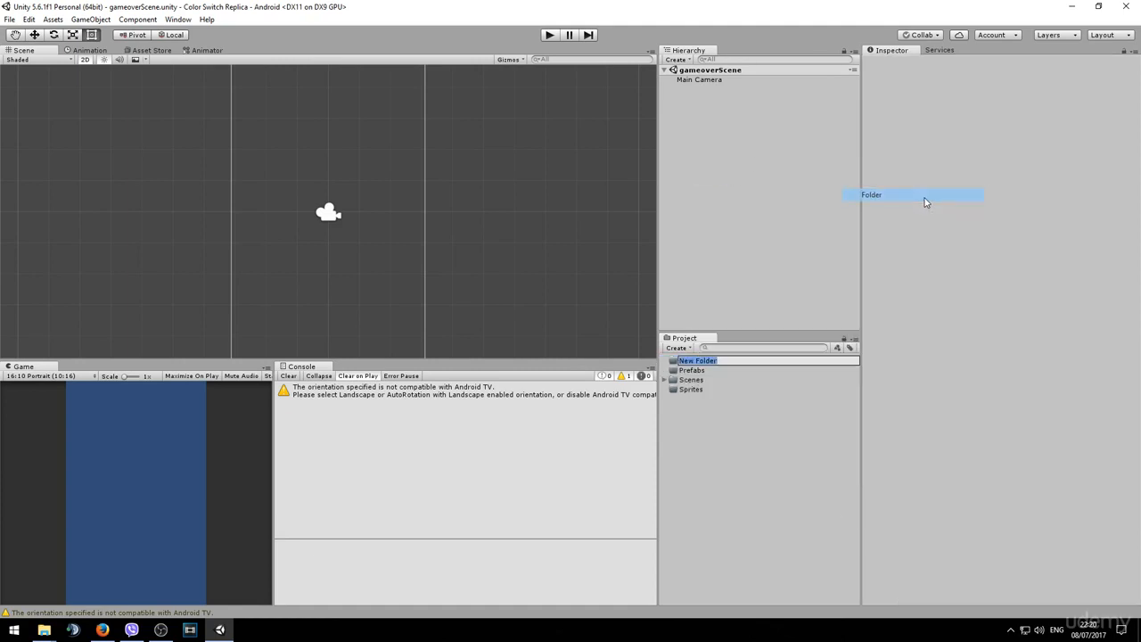
text(Scripts)
key(Return)
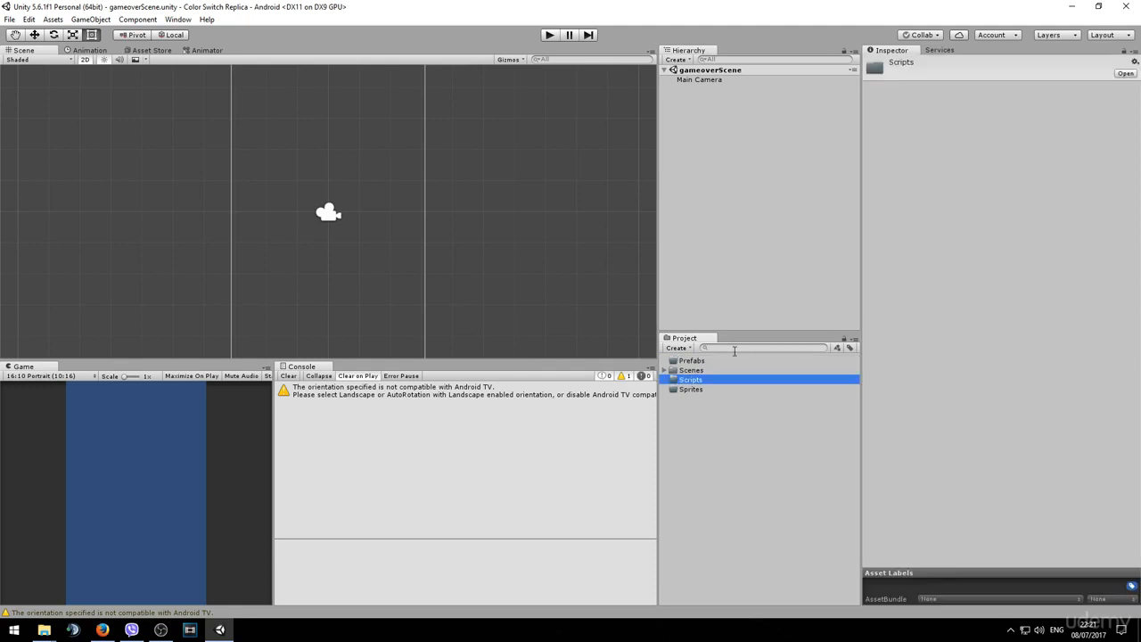
click(698, 432)
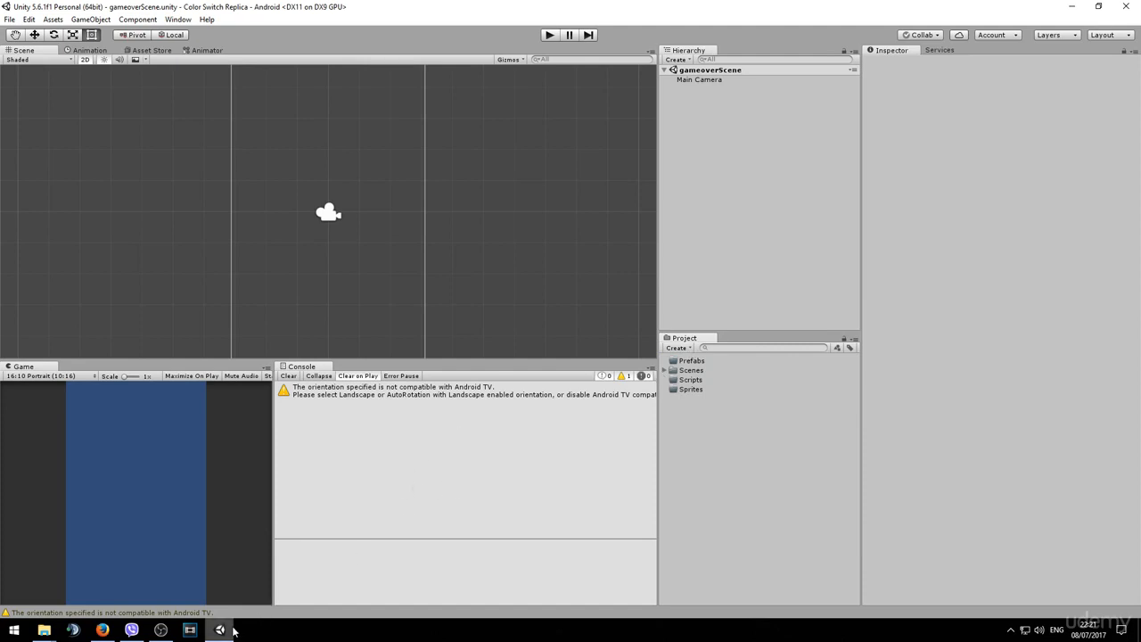
Open the Color Switch Sprites folder on the desktop and preview its play, home and game-over scene images
key(super+d)
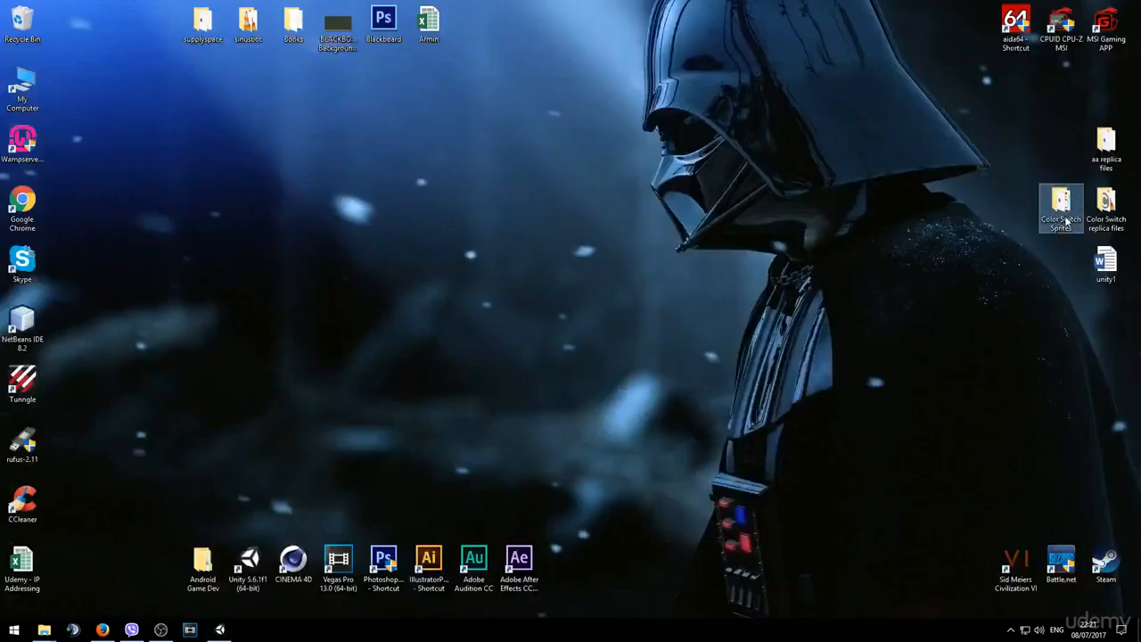
double_click(1061, 205)
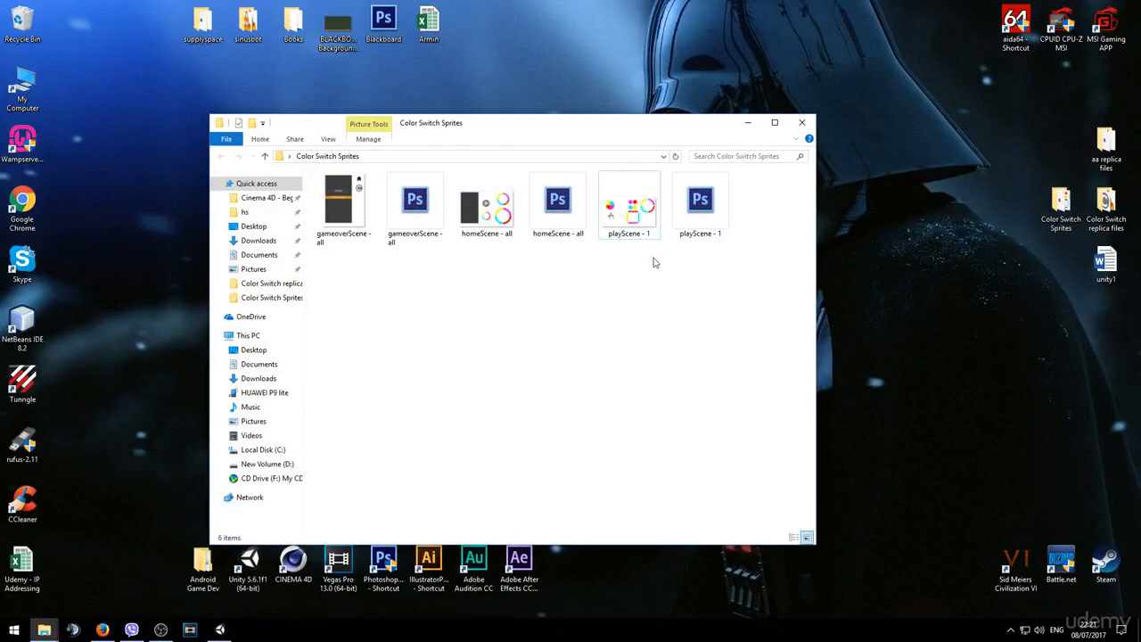
double_click(649, 222)
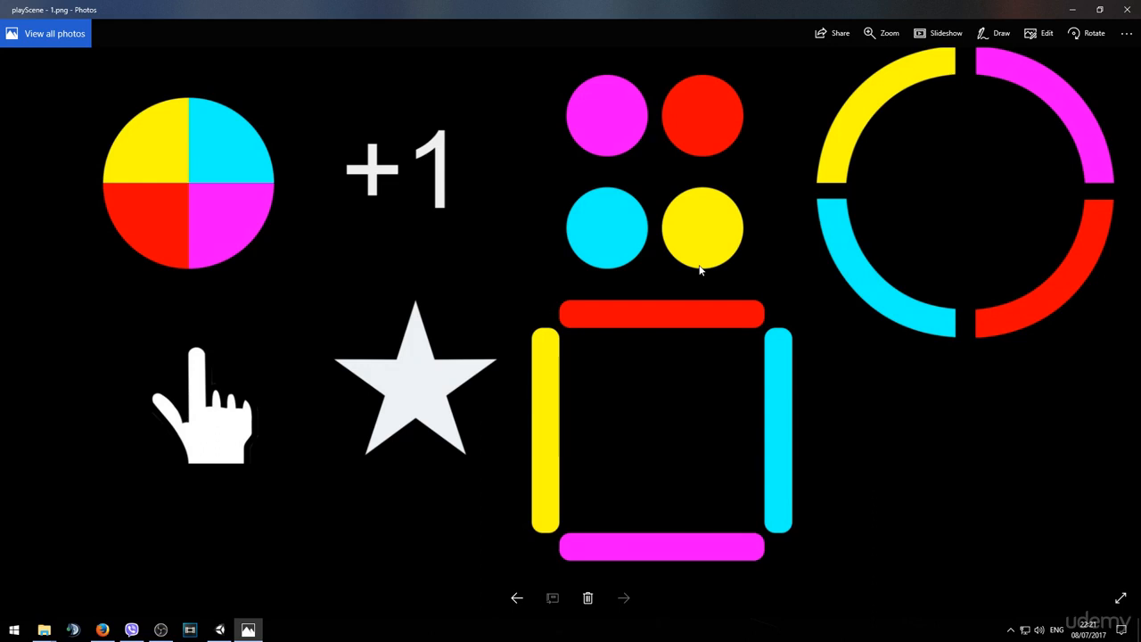
key(Left)
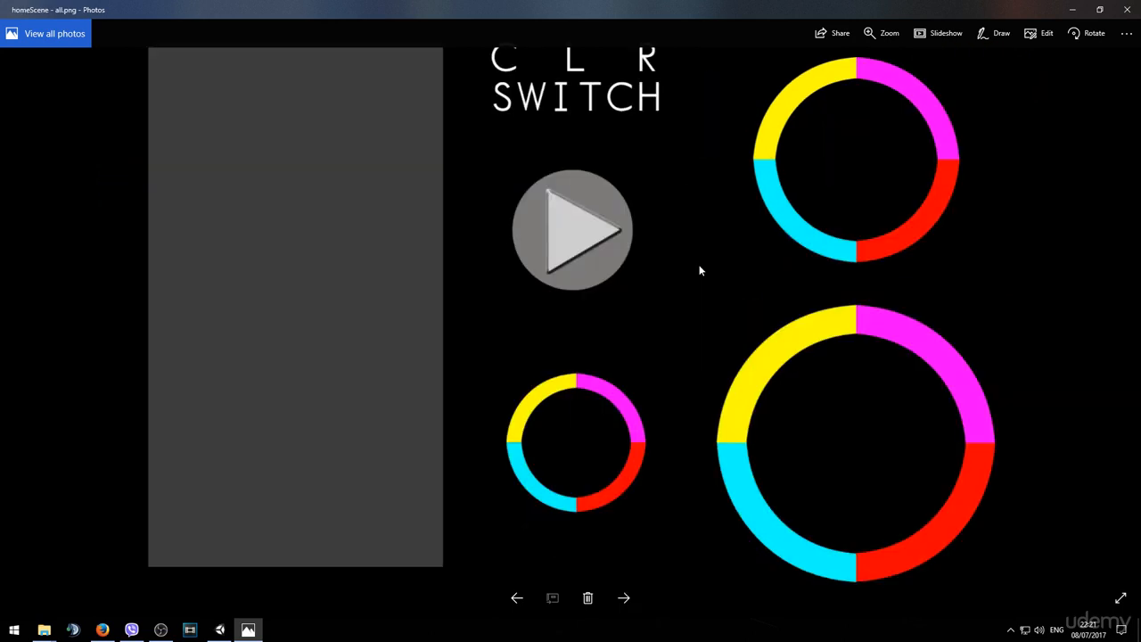
key(Left)
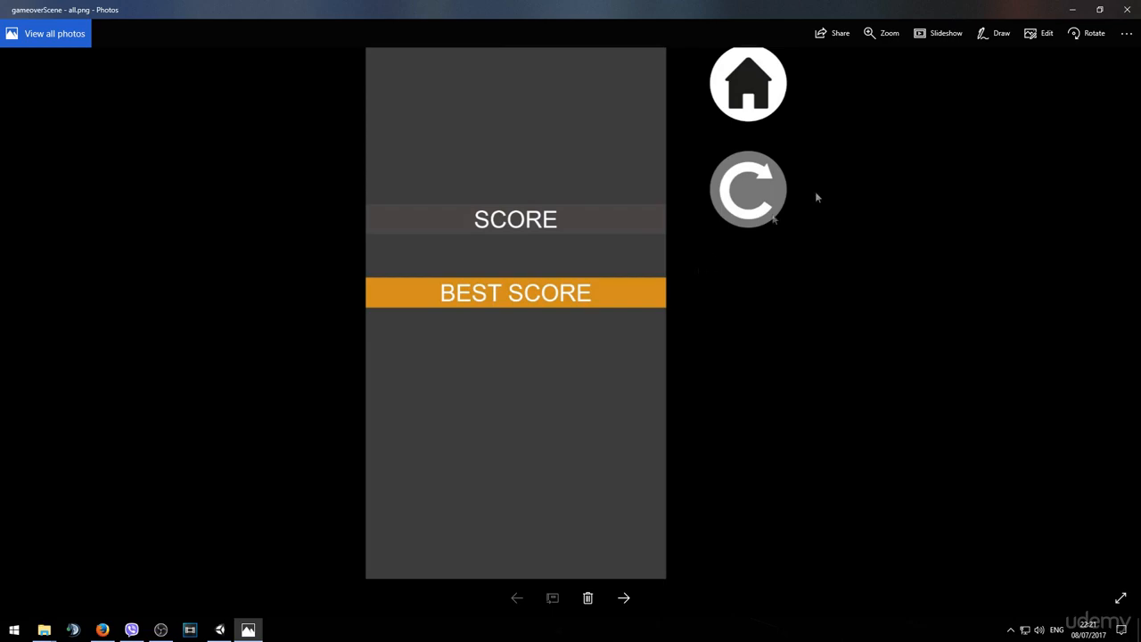
click(1127, 9)
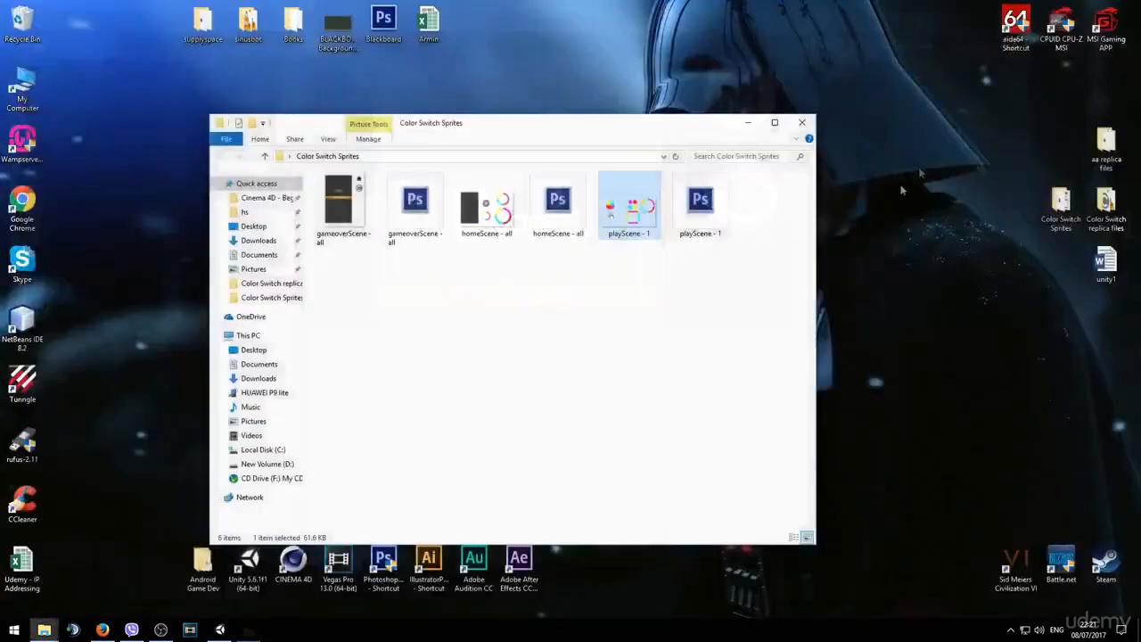
Import the gameoverScene - all, homeScene - all and playScene - 1 PNG images into Unity's Sprites folder and expand it
ctrl+click(362, 230)
drag(355, 207, 686, 391)
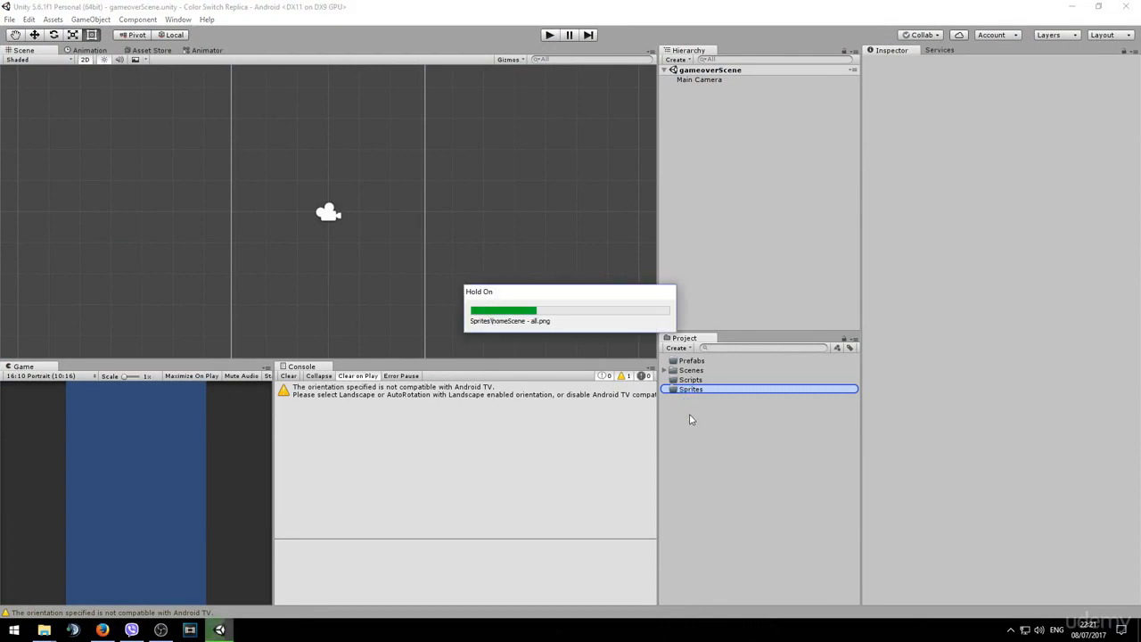
click(664, 390)
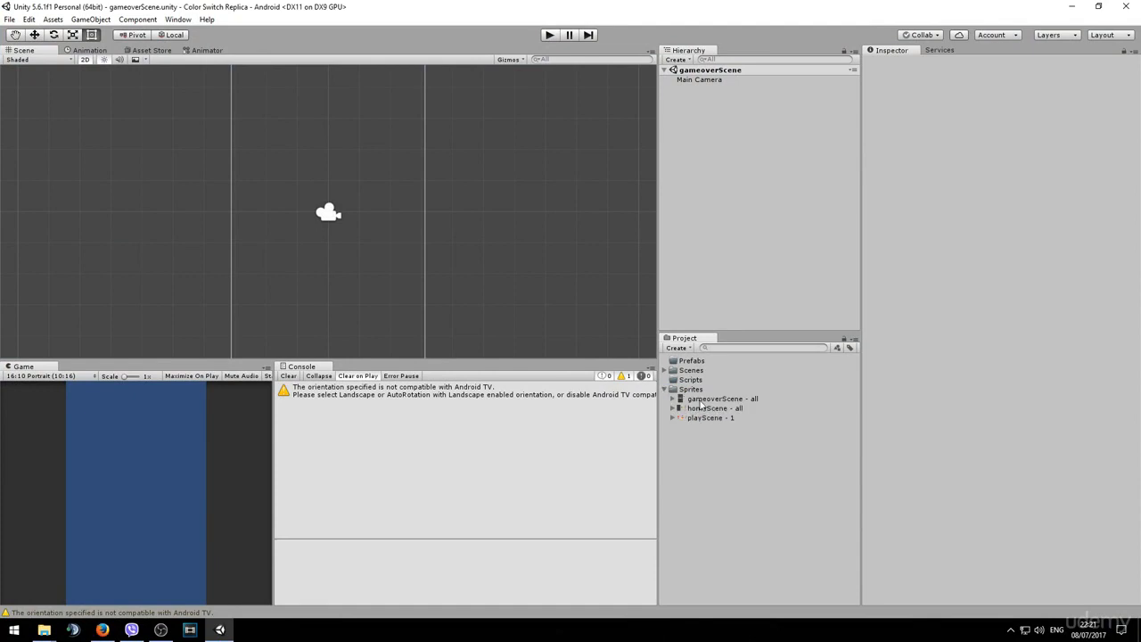
Set the sprite mode of the gameoverScene - all texture to Multiple, apply the import settings and open it in the Sprite Editor
click(697, 400)
click(673, 399)
click(698, 409)
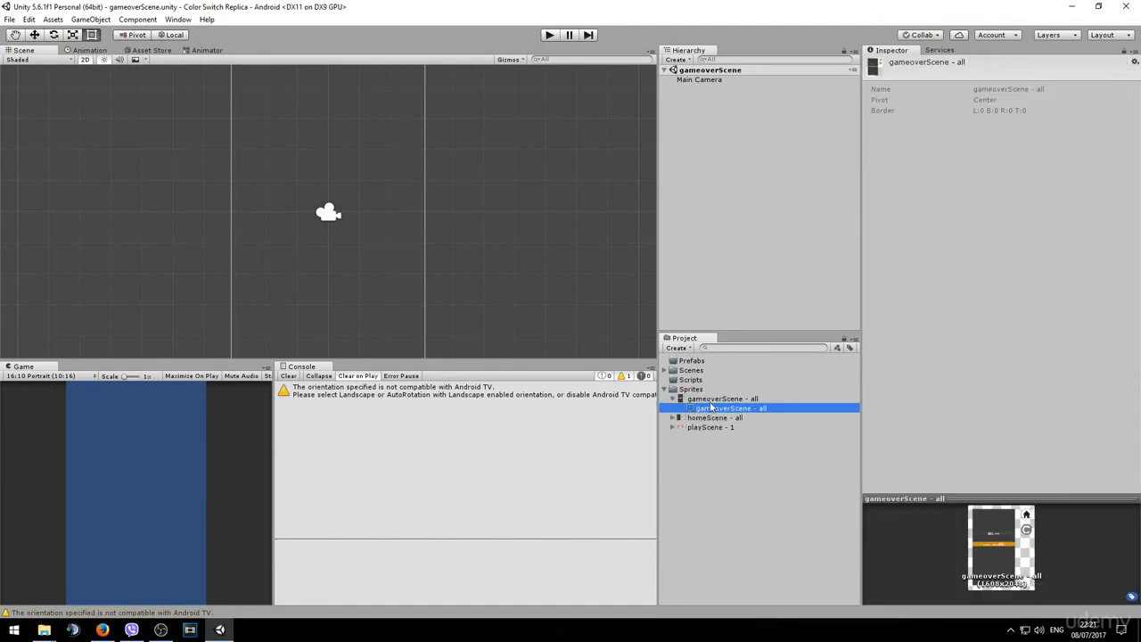
click(710, 402)
click(693, 409)
click(708, 400)
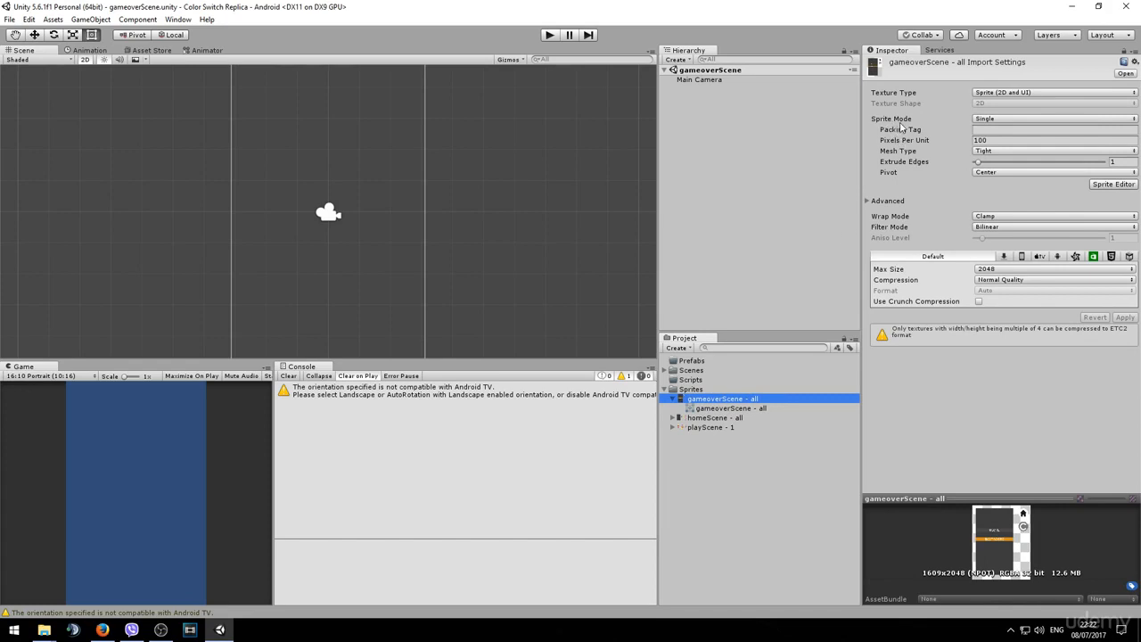
click(991, 122)
click(1003, 145)
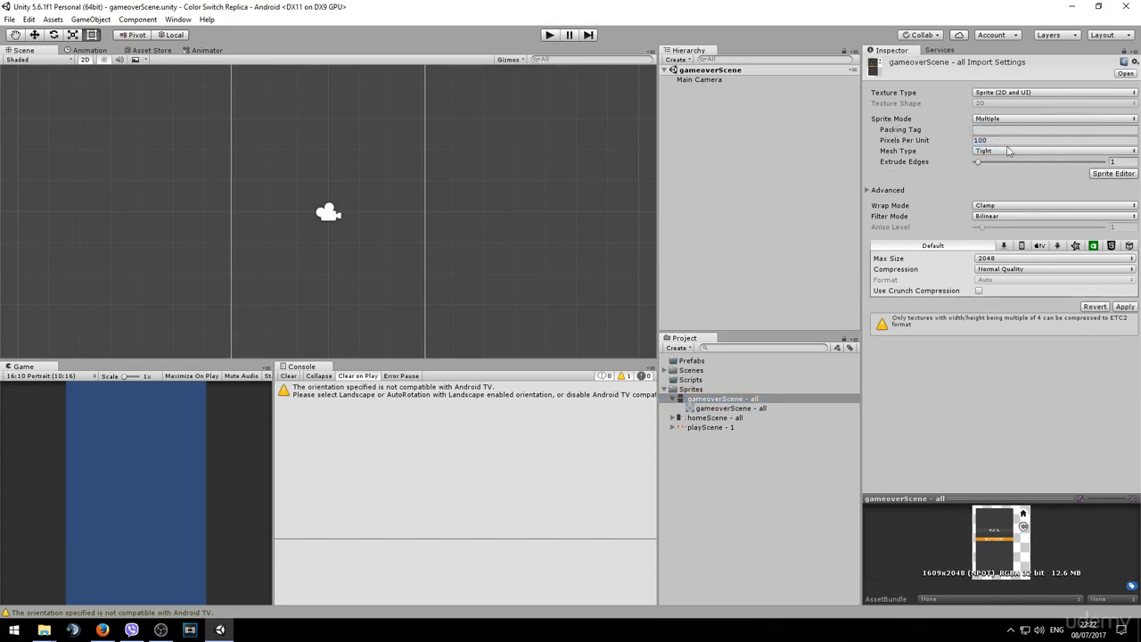
click(1101, 174)
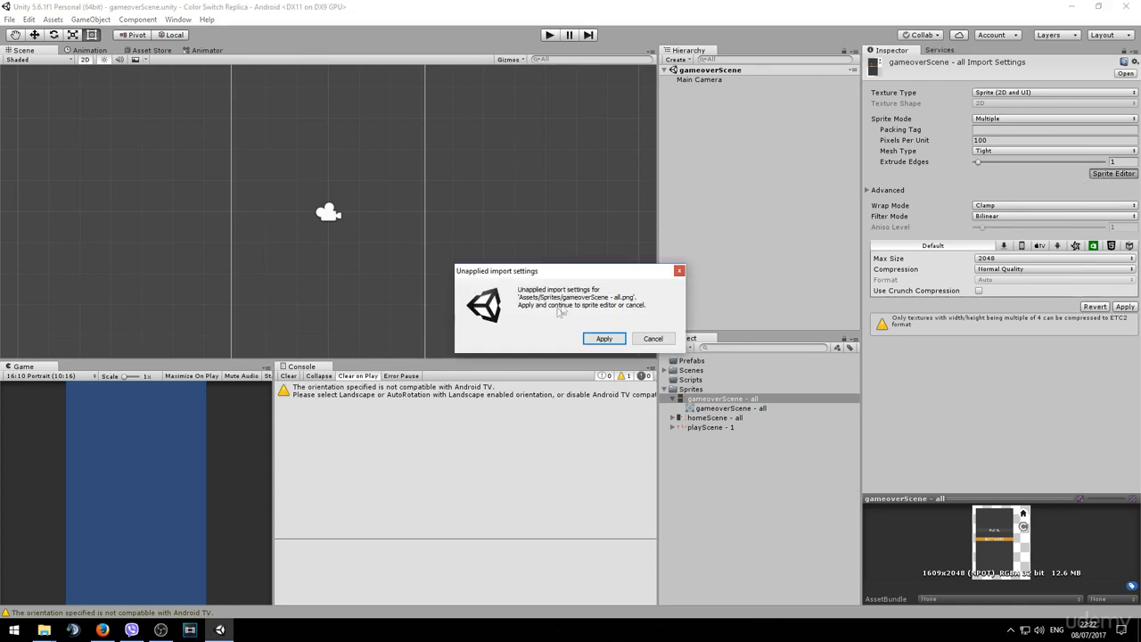
click(603, 339)
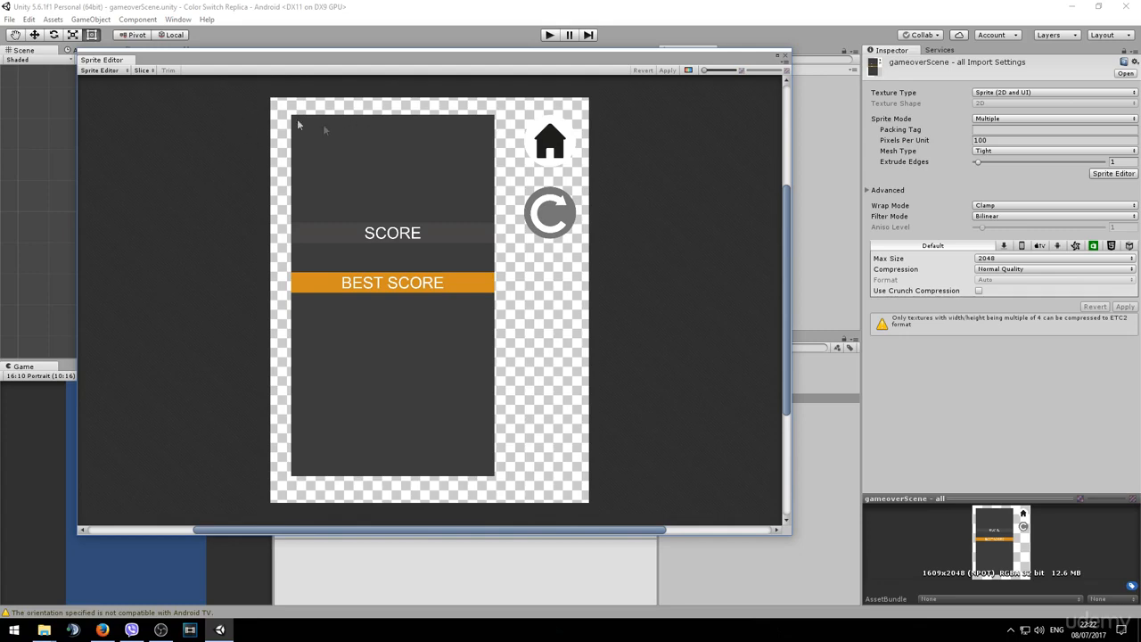
Slice the game-over image with the Automatic type and Center pivot, check each slice's bounds and apply the slicing
click(142, 70)
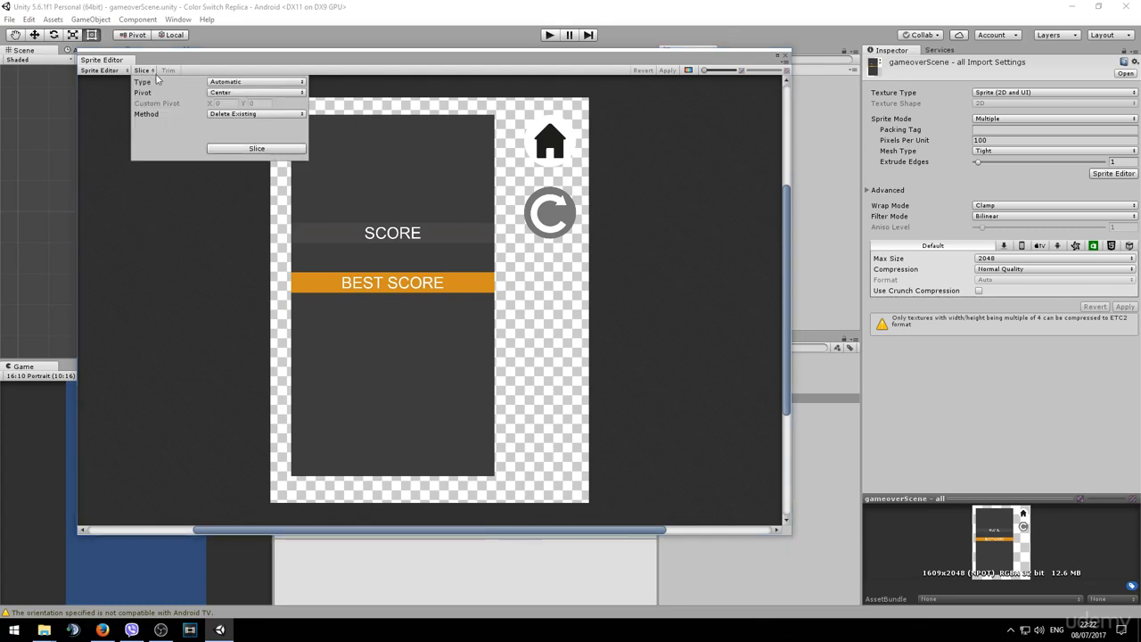
click(254, 150)
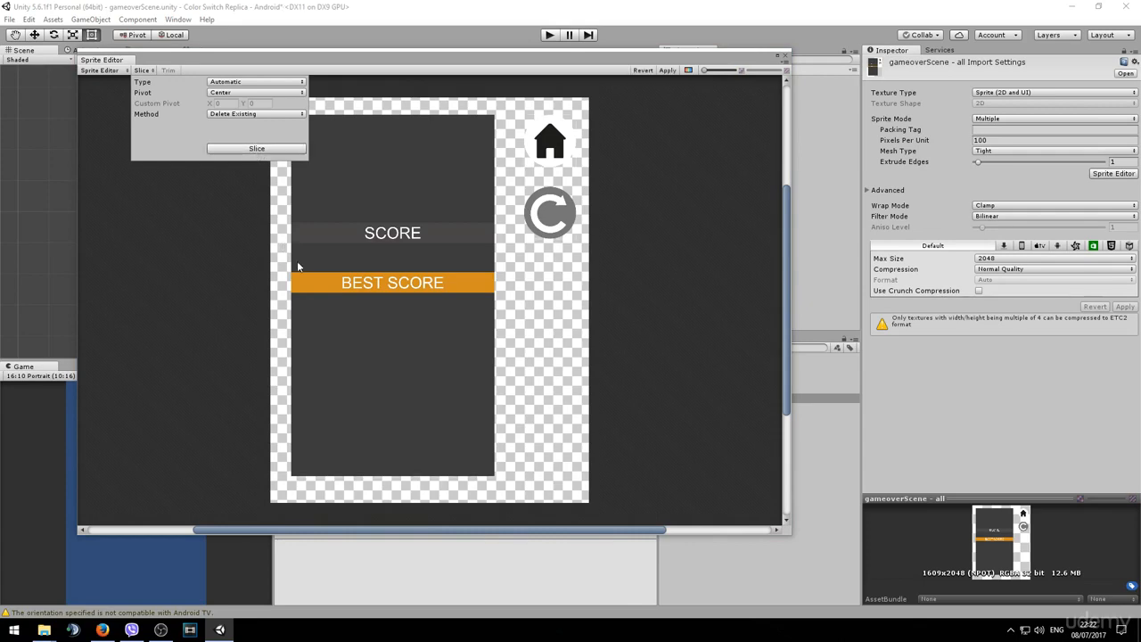
click(369, 233)
click(551, 134)
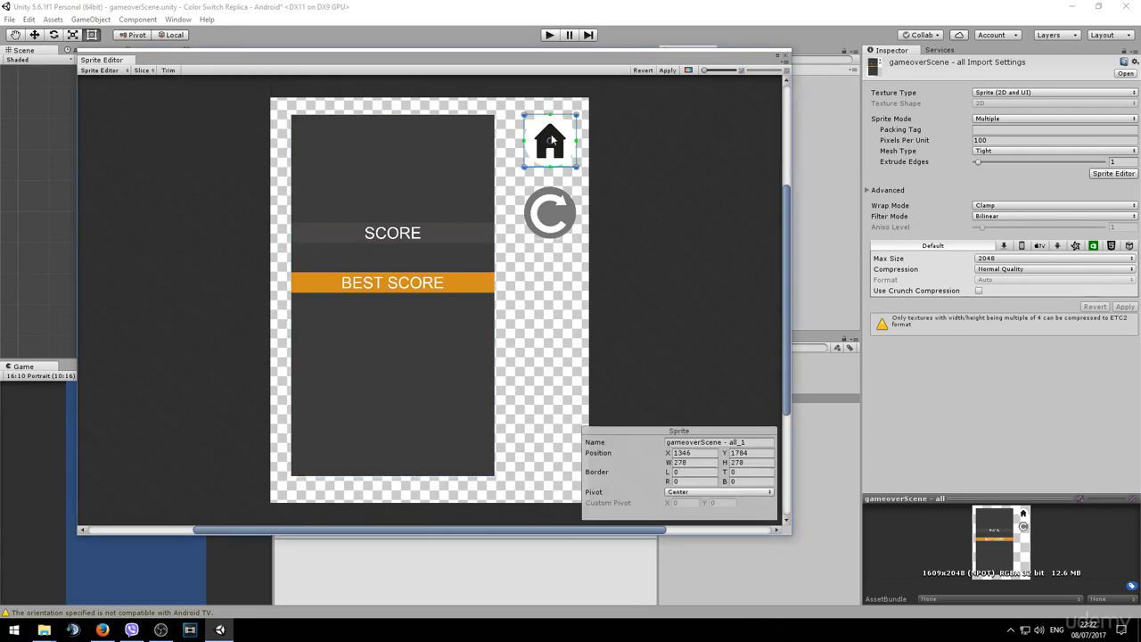
click(550, 219)
click(478, 174)
click(539, 156)
click(552, 208)
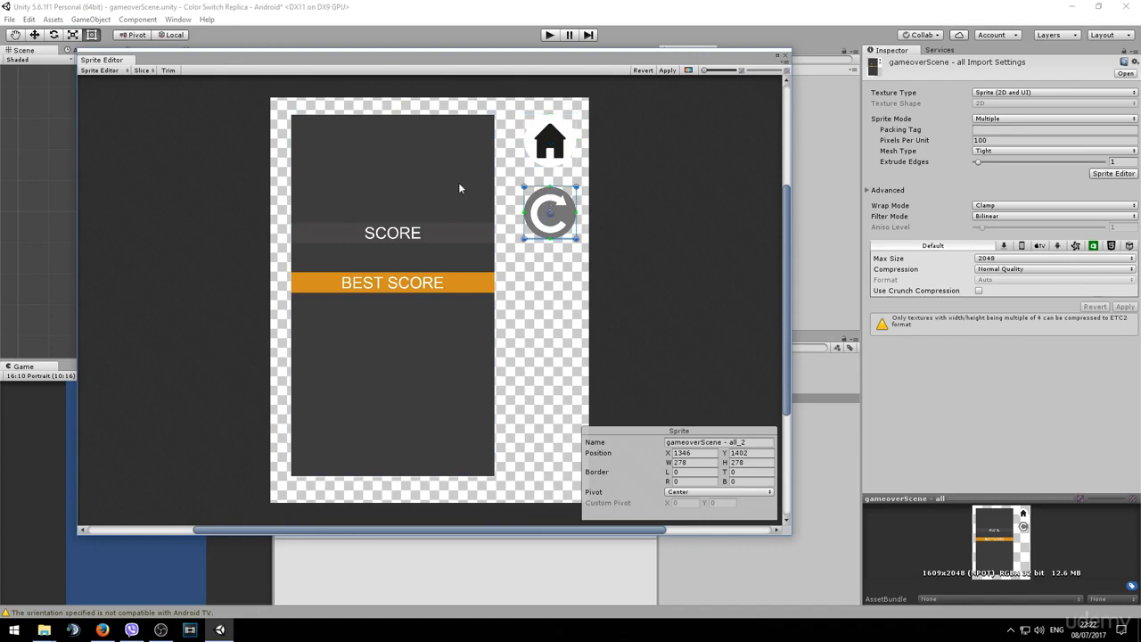
click(458, 182)
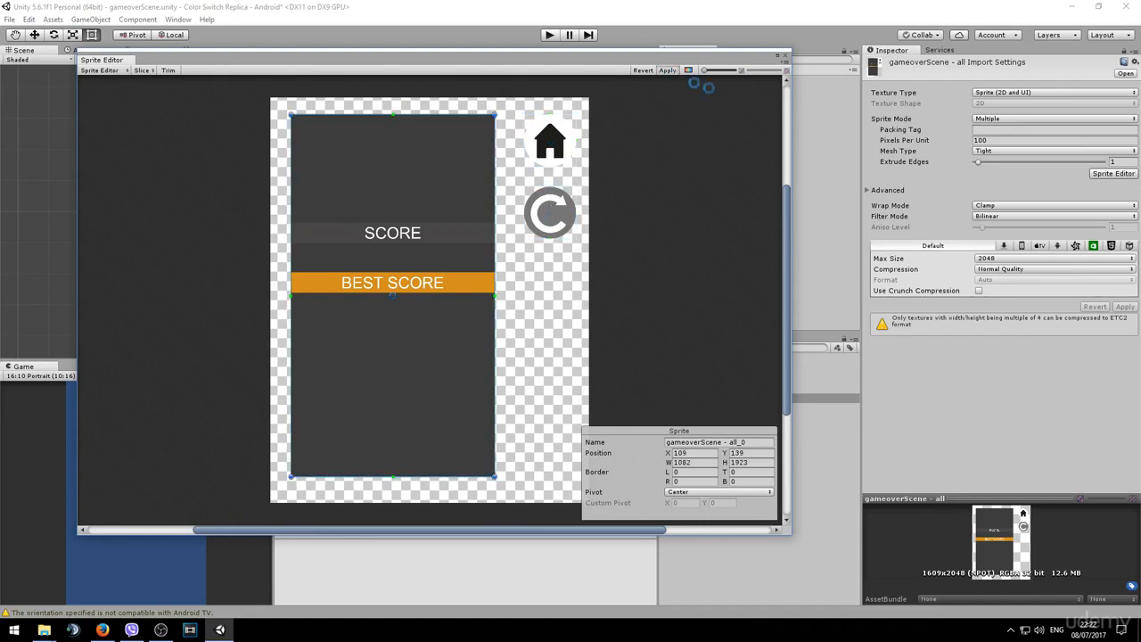
click(785, 57)
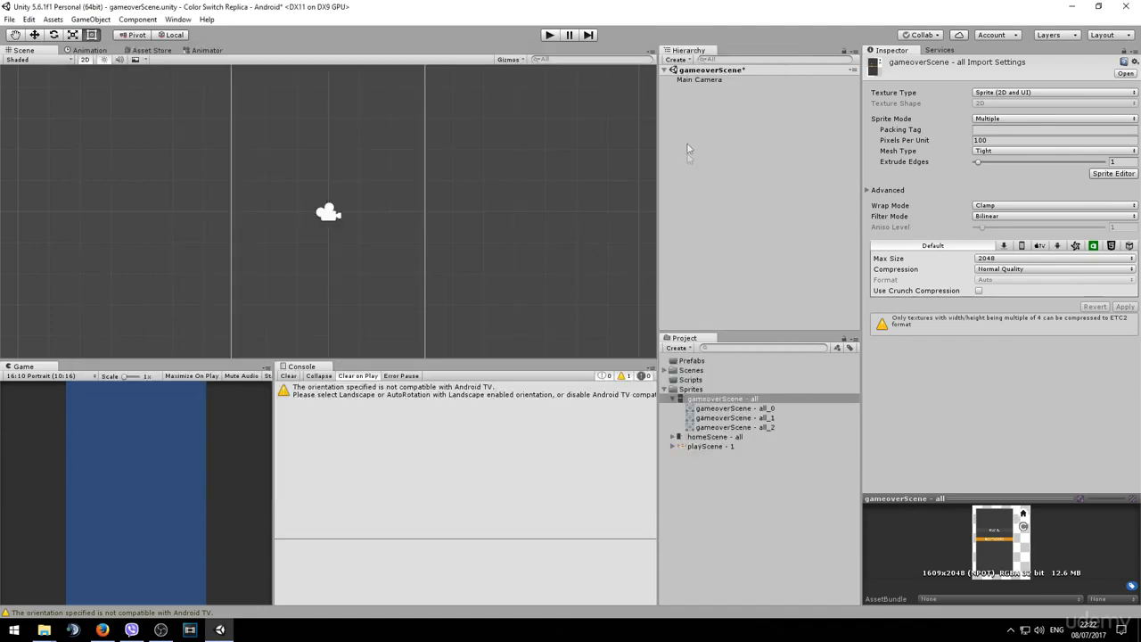
Examine each sliced sprite of the gameoverScene - all texture in the preview
click(675, 398)
click(674, 400)
click(726, 408)
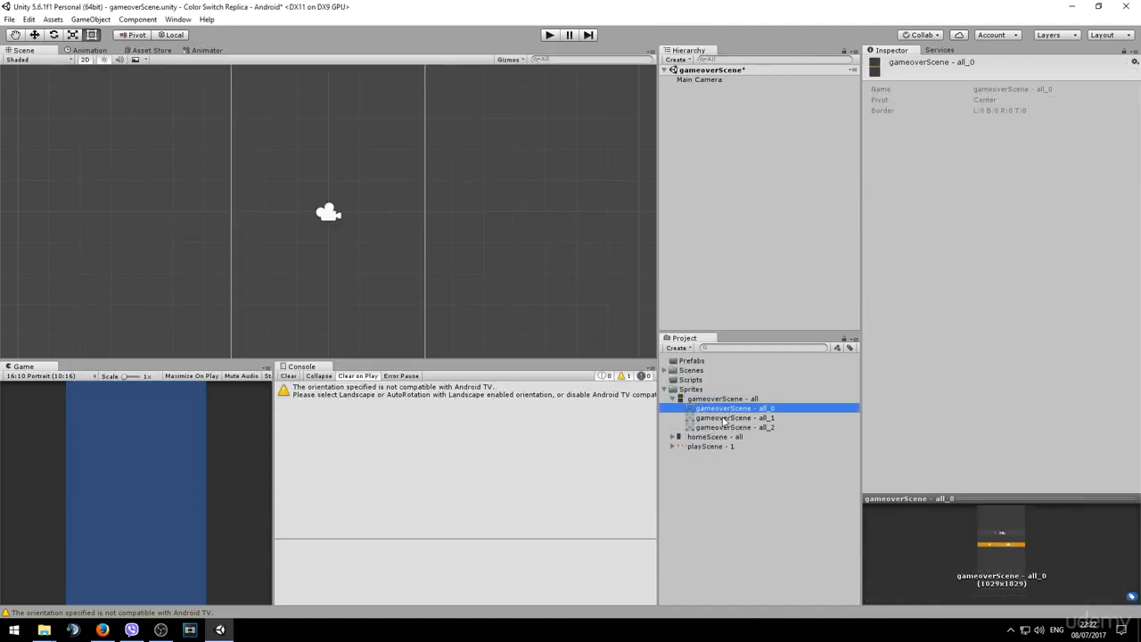
click(727, 417)
click(727, 427)
click(719, 408)
click(718, 418)
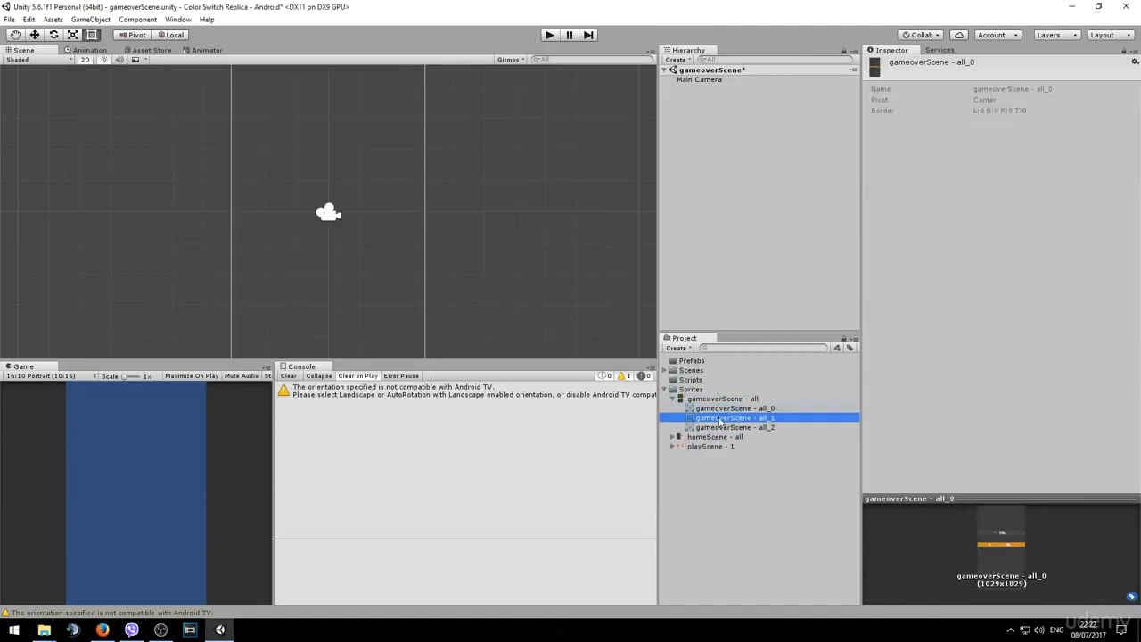
click(713, 427)
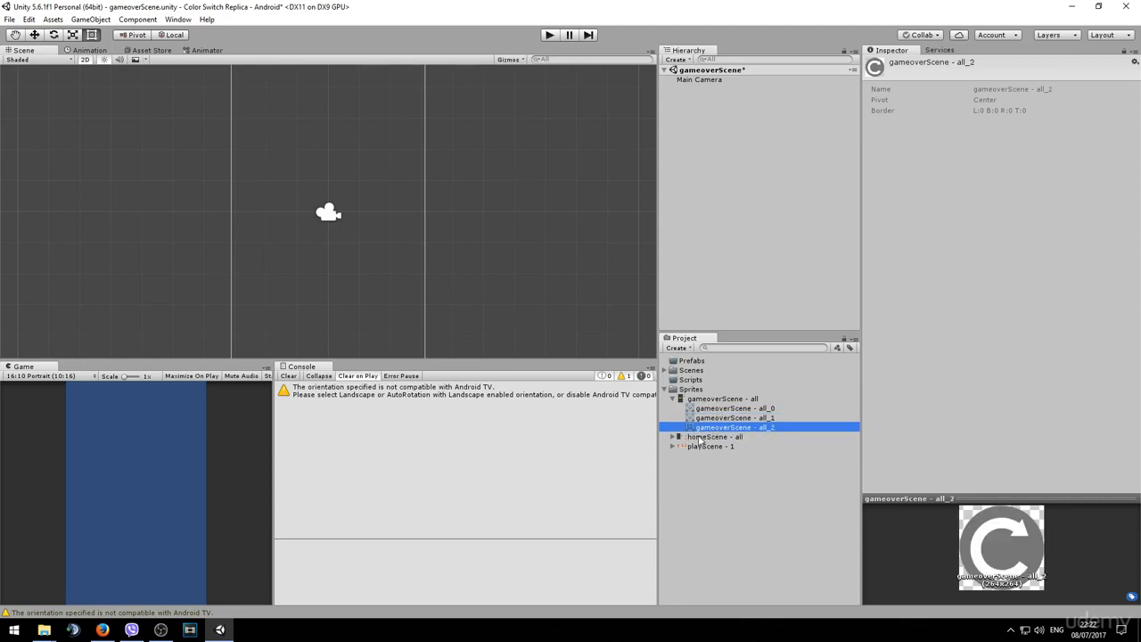
Set the sprite mode of the homeScene - all texture to Multiple, apply the import settings and open it in the Sprite Editor
click(700, 438)
click(985, 120)
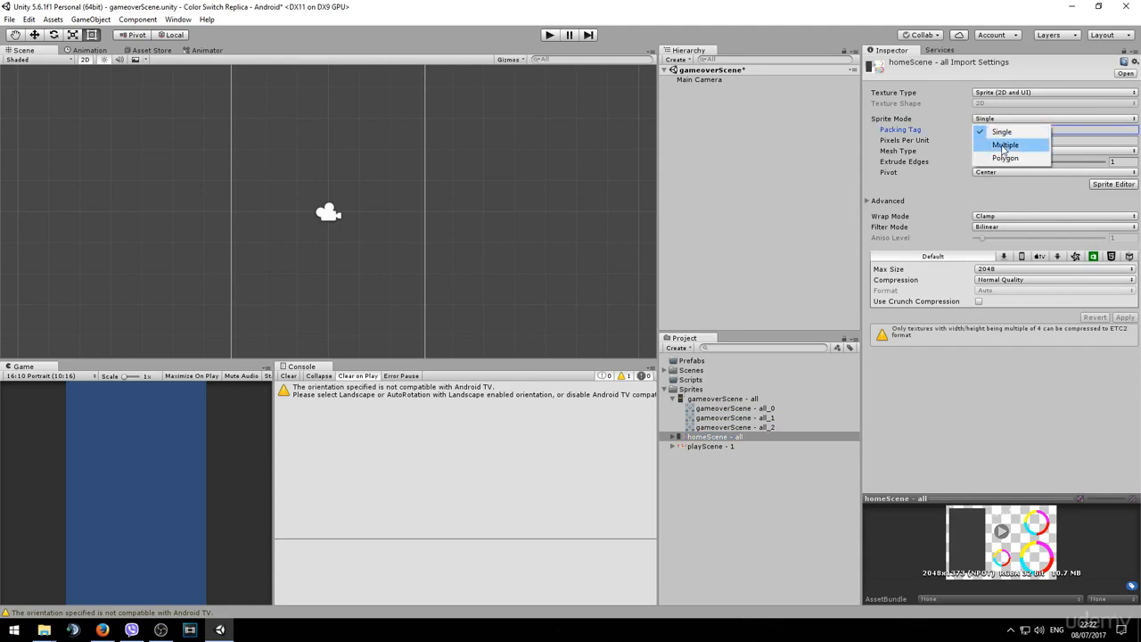
click(1004, 145)
click(1113, 173)
click(604, 340)
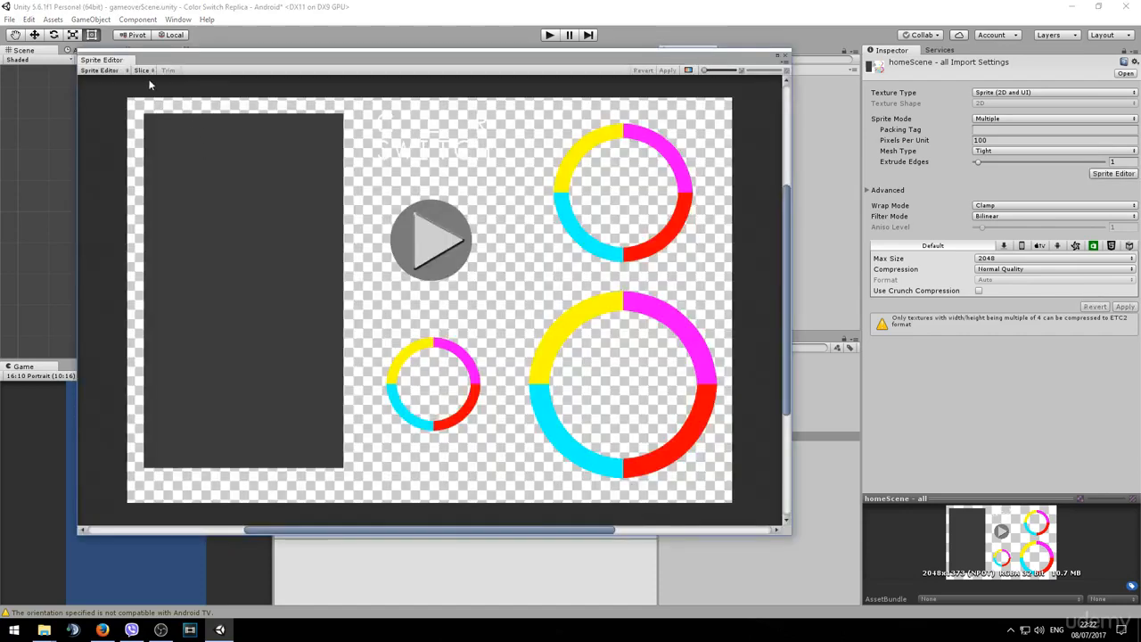
Slice the home-scene image with the Automatic type and Center pivot, and check the slices of the background, play button and color rings
click(142, 70)
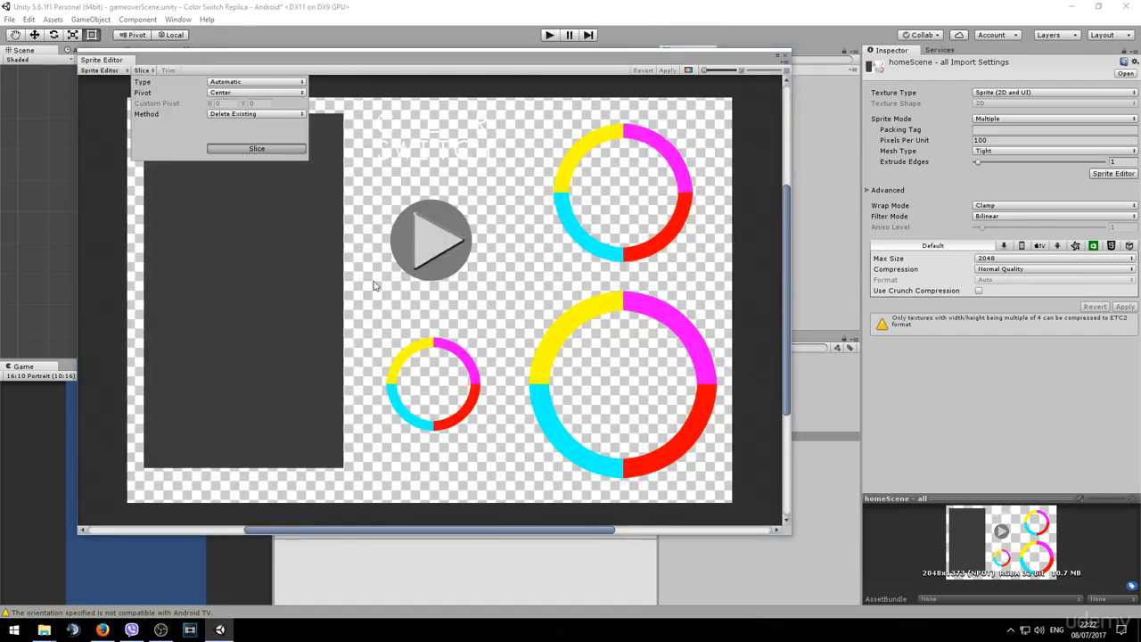
click(257, 148)
click(290, 263)
click(435, 244)
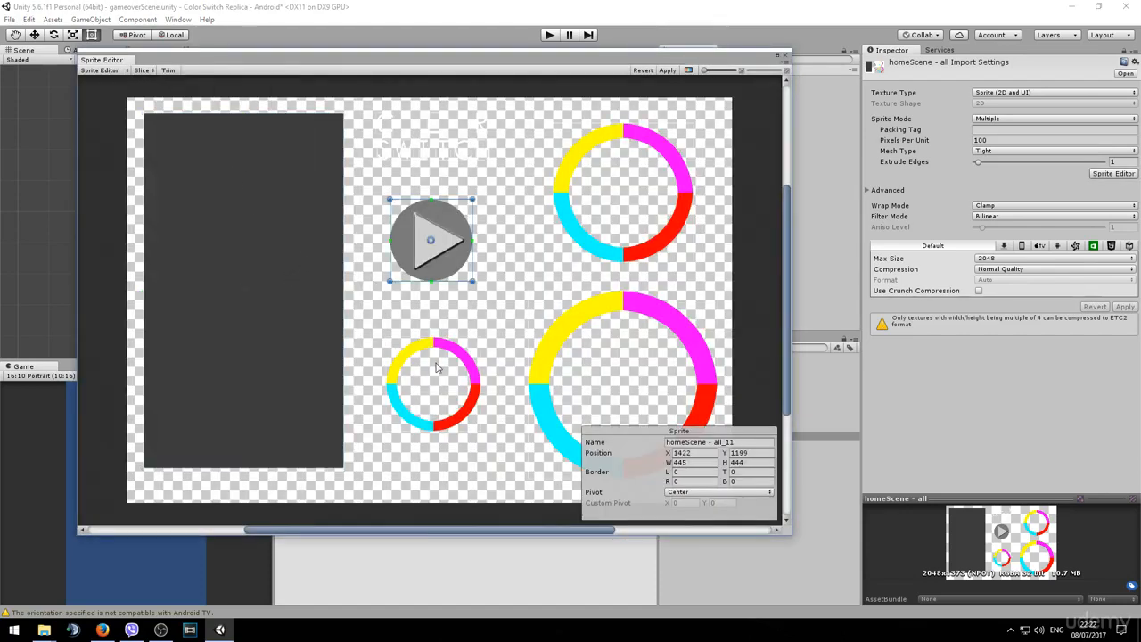
click(436, 368)
click(625, 361)
click(627, 204)
click(452, 224)
Delete the separate slices around the title's letters L, R and SWITCH, keeping the slice around the first letter C
click(417, 145)
click(404, 148)
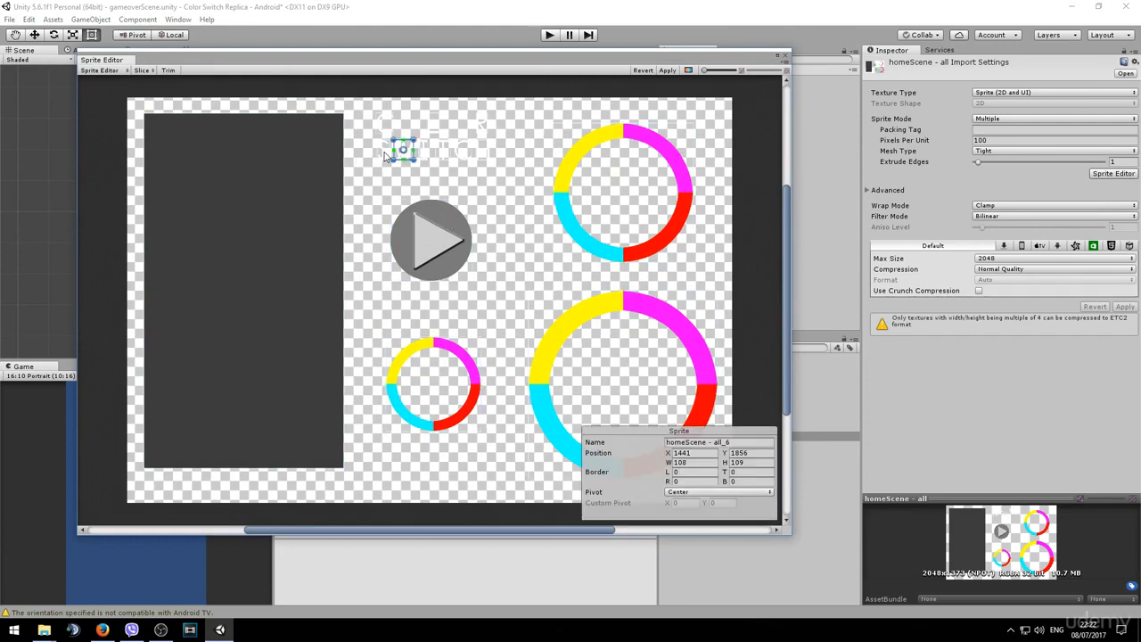
click(385, 154)
scroll(419, 192, up, 5)
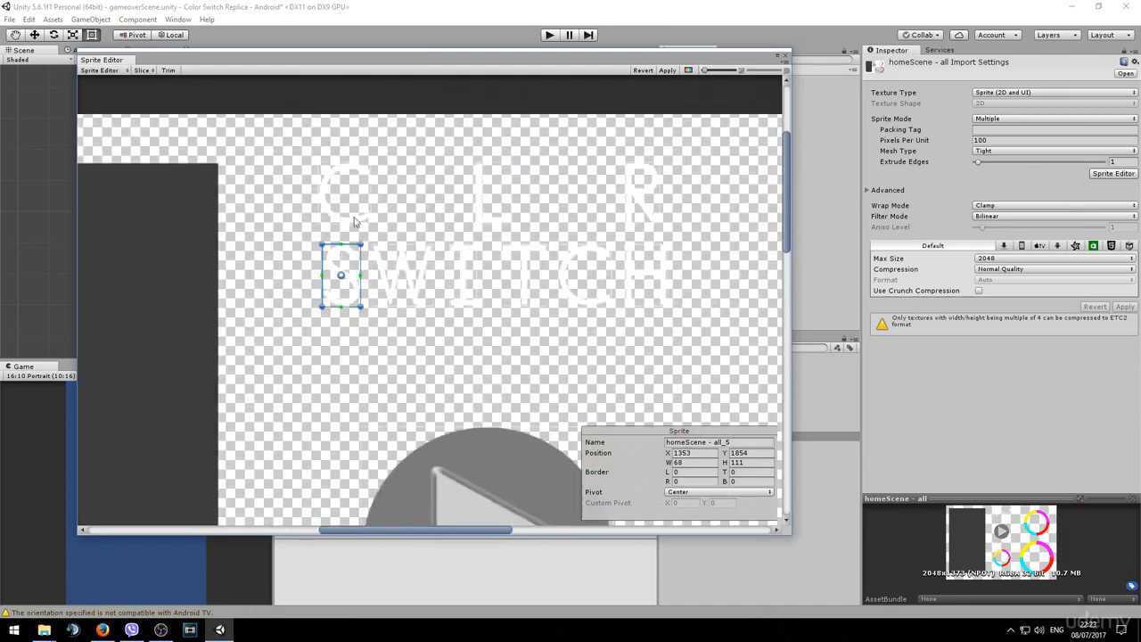
click(358, 217)
click(346, 268)
click(477, 188)
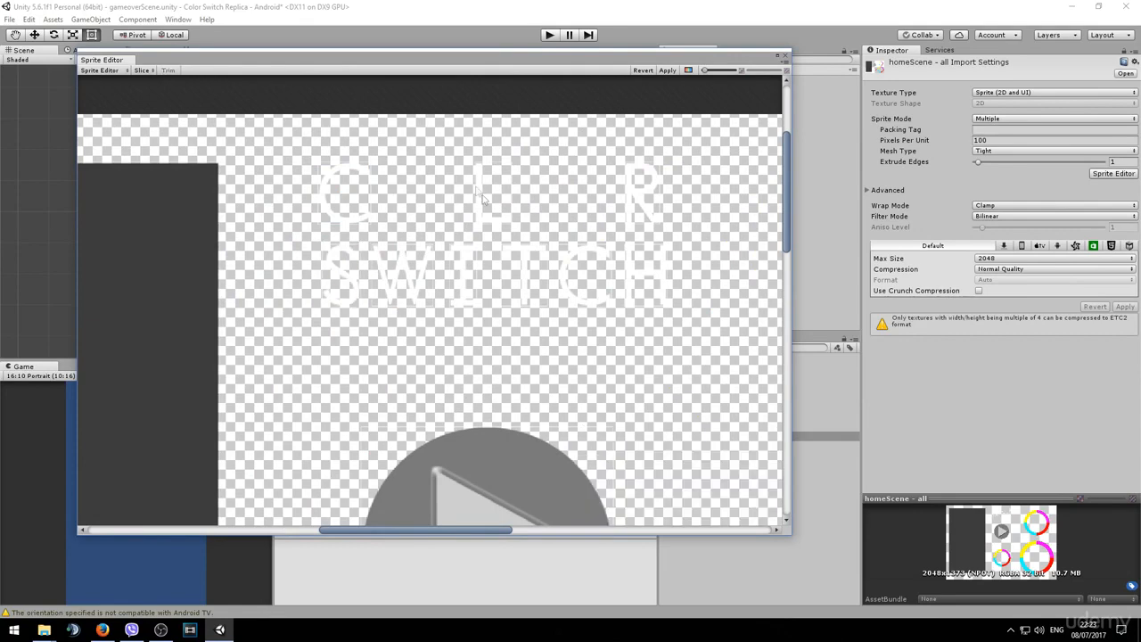
click(497, 207)
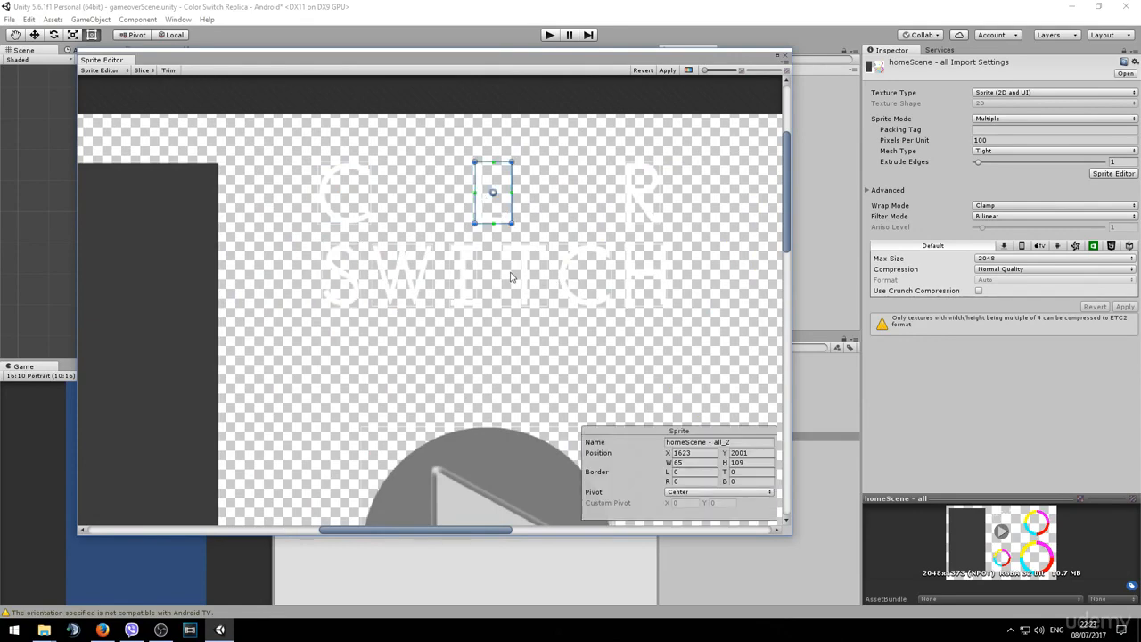
click(593, 221)
click(640, 203)
click(649, 256)
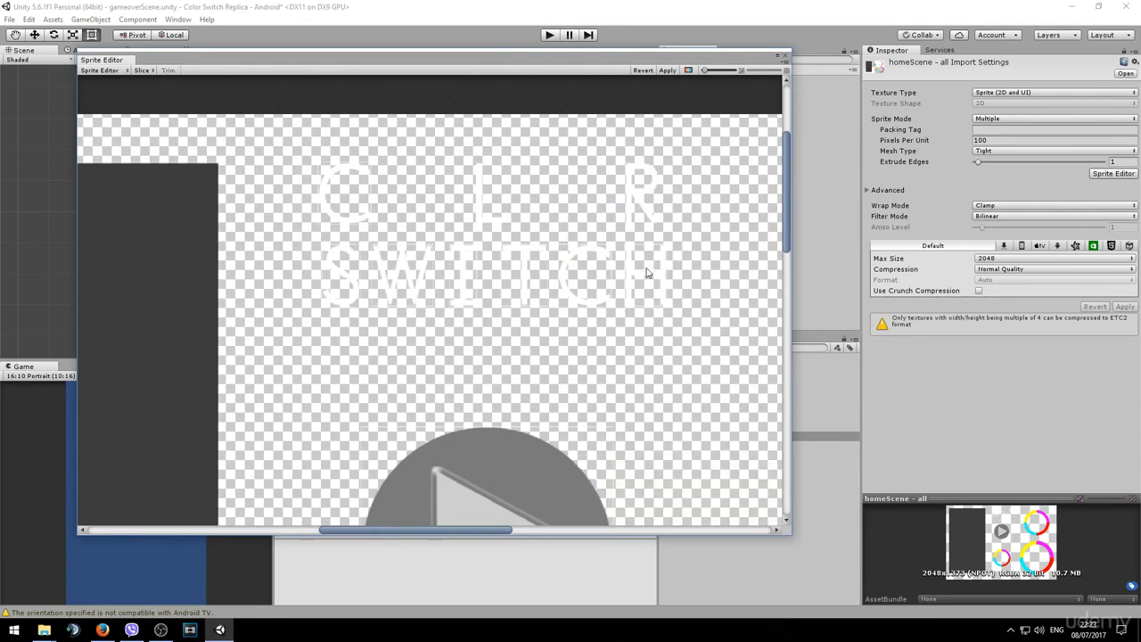
click(590, 273)
click(531, 277)
click(462, 276)
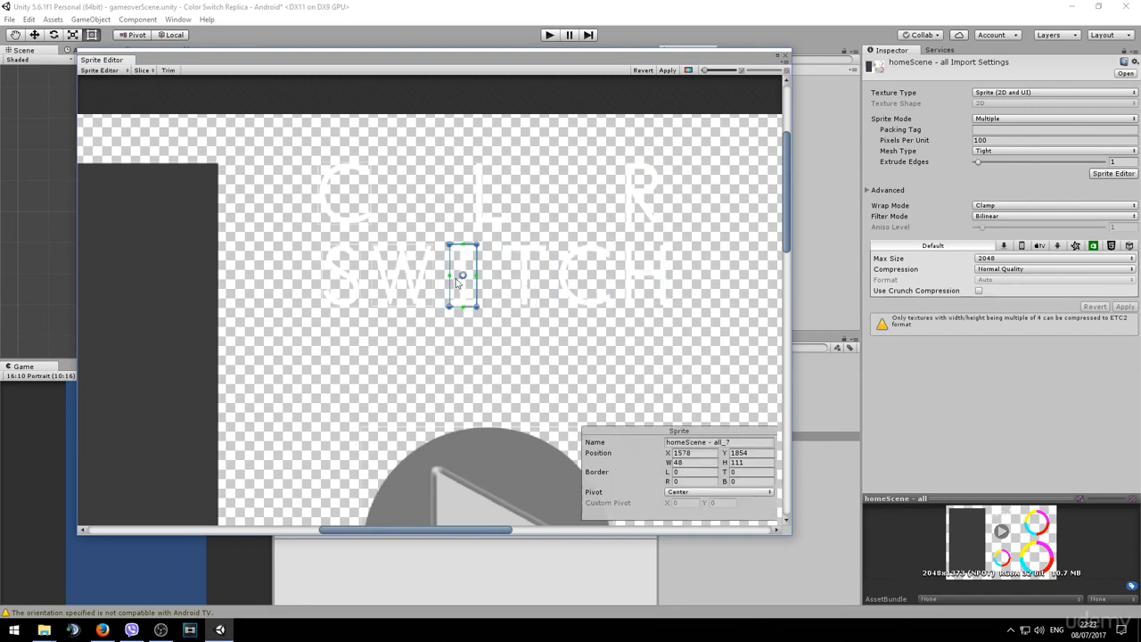
click(403, 275)
click(341, 275)
Extend the slice of the title's first C over the whole title, about 607 by 259 pixels, then apply the slicing and close the Sprite Editor
click(350, 205)
click(351, 205)
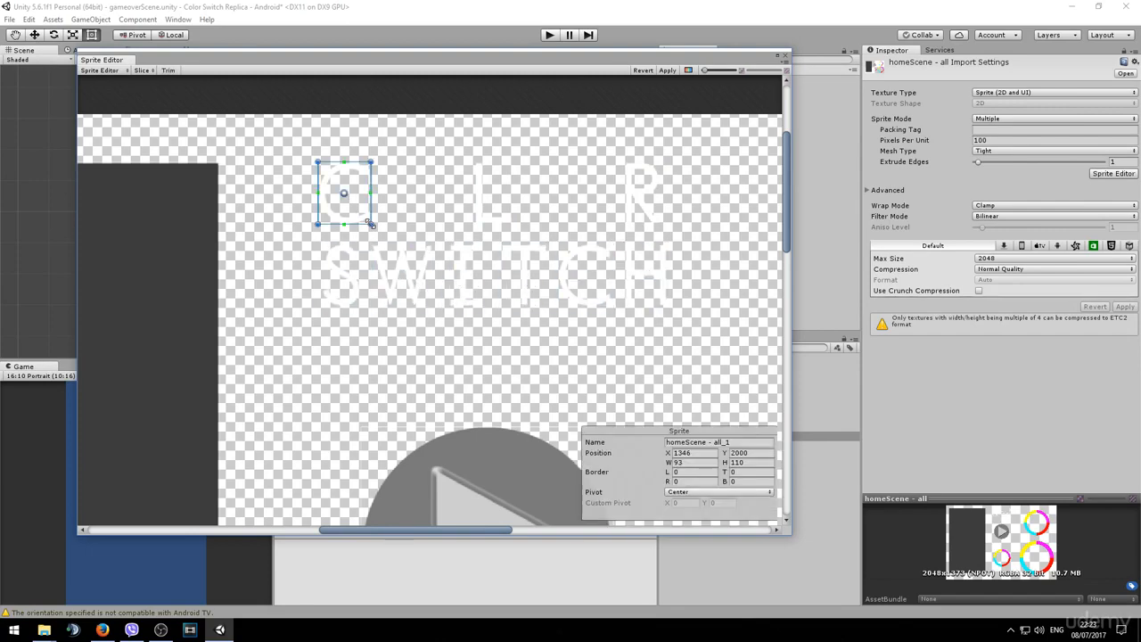
drag(370, 224, 662, 309)
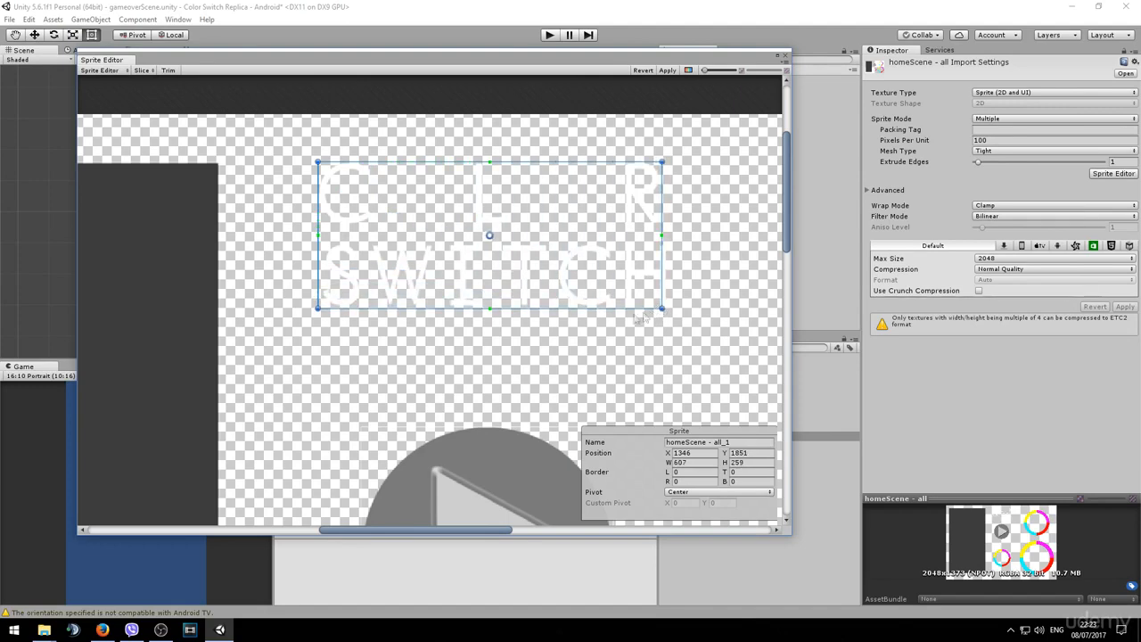
scroll(494, 322, down, 6)
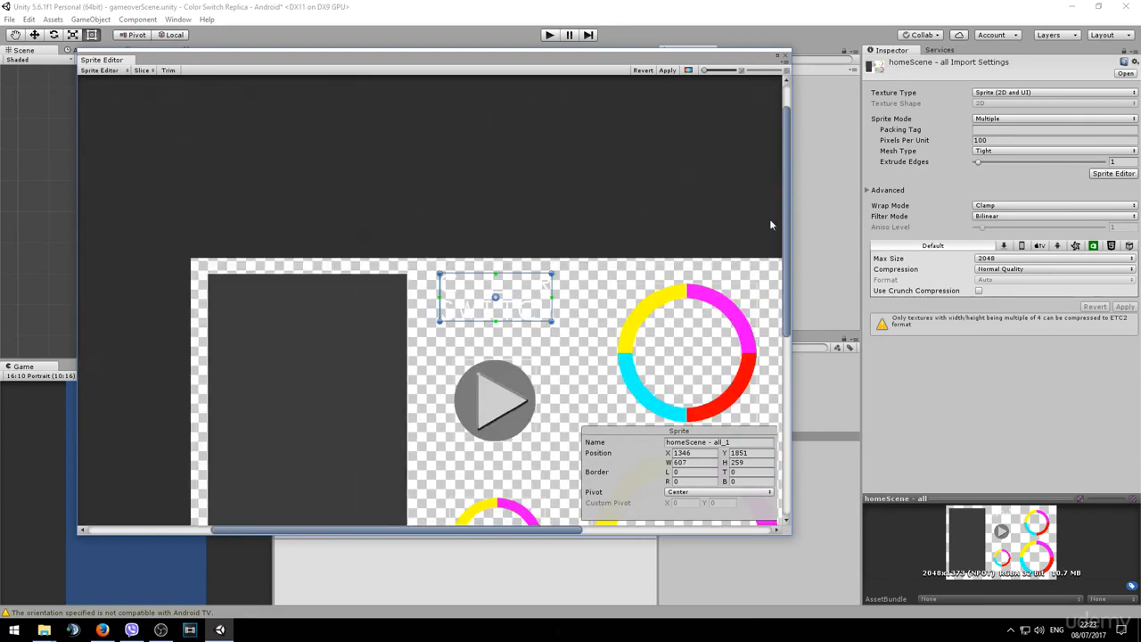
drag(786, 205, 785, 270)
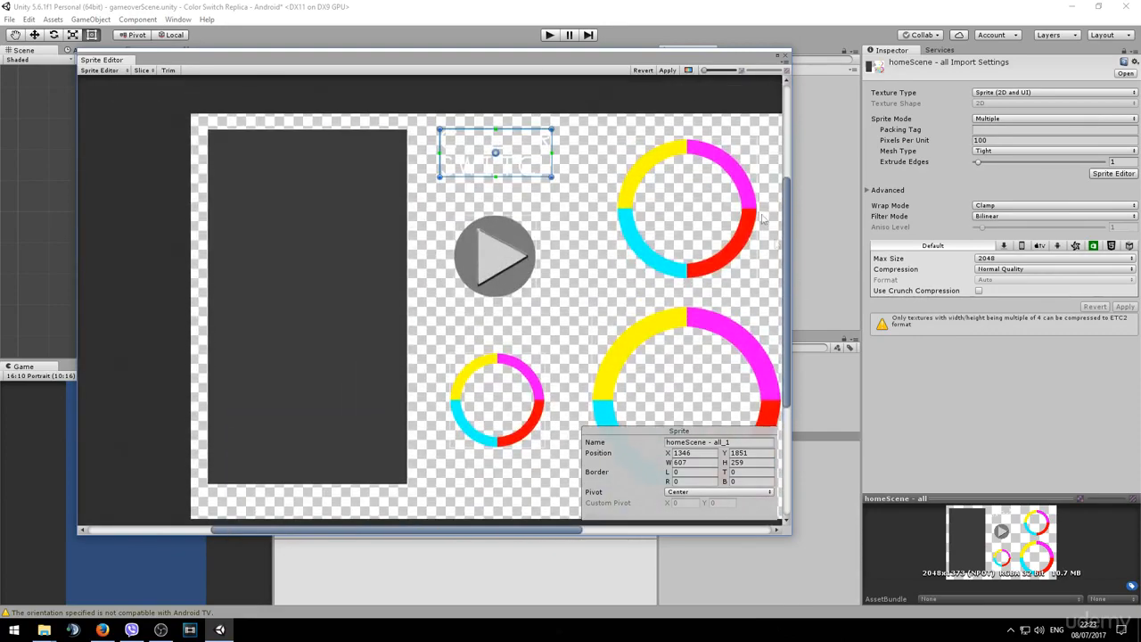
click(667, 71)
click(756, 127)
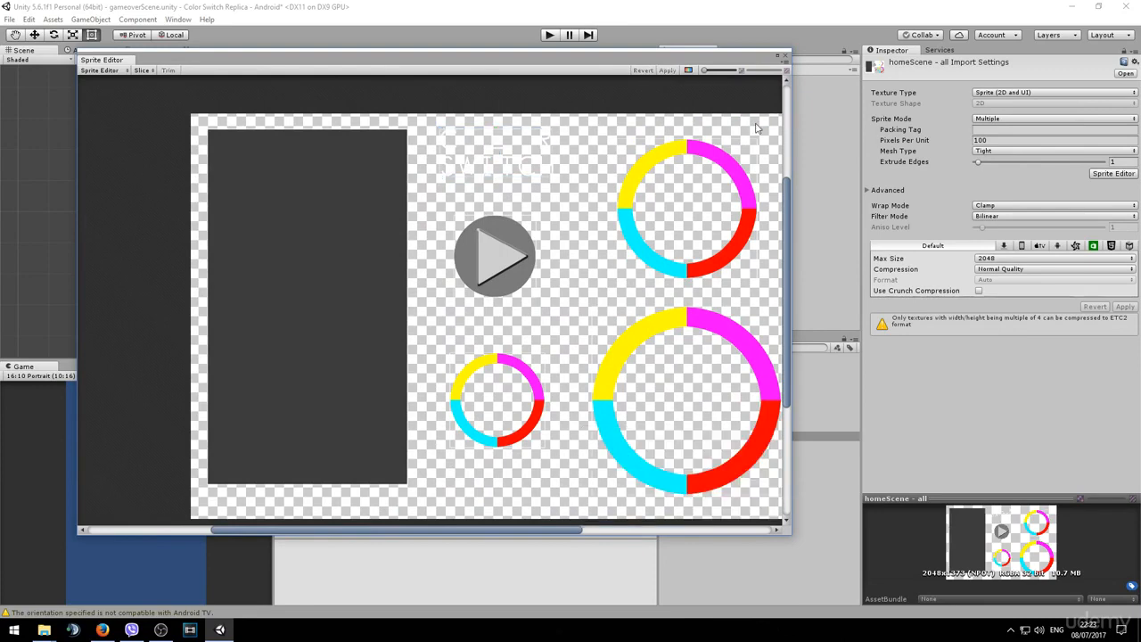
click(784, 55)
Preview the sliced sprites of the homeScene - all texture, then collapse the home and game-over textures
click(674, 436)
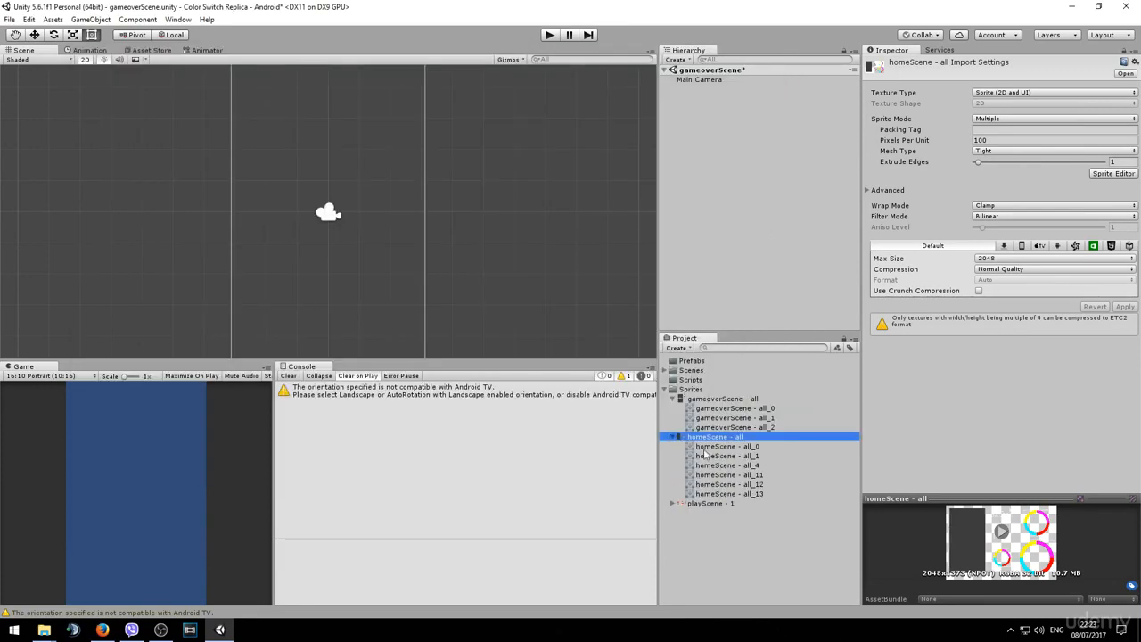
click(710, 465)
click(711, 474)
click(713, 484)
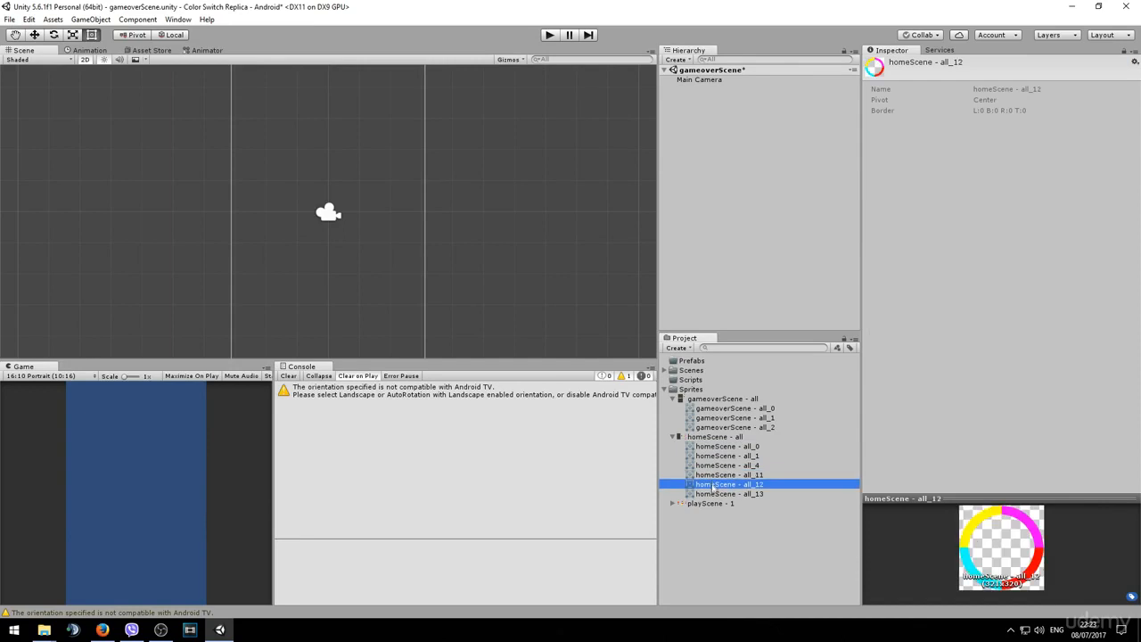
click(713, 493)
click(675, 437)
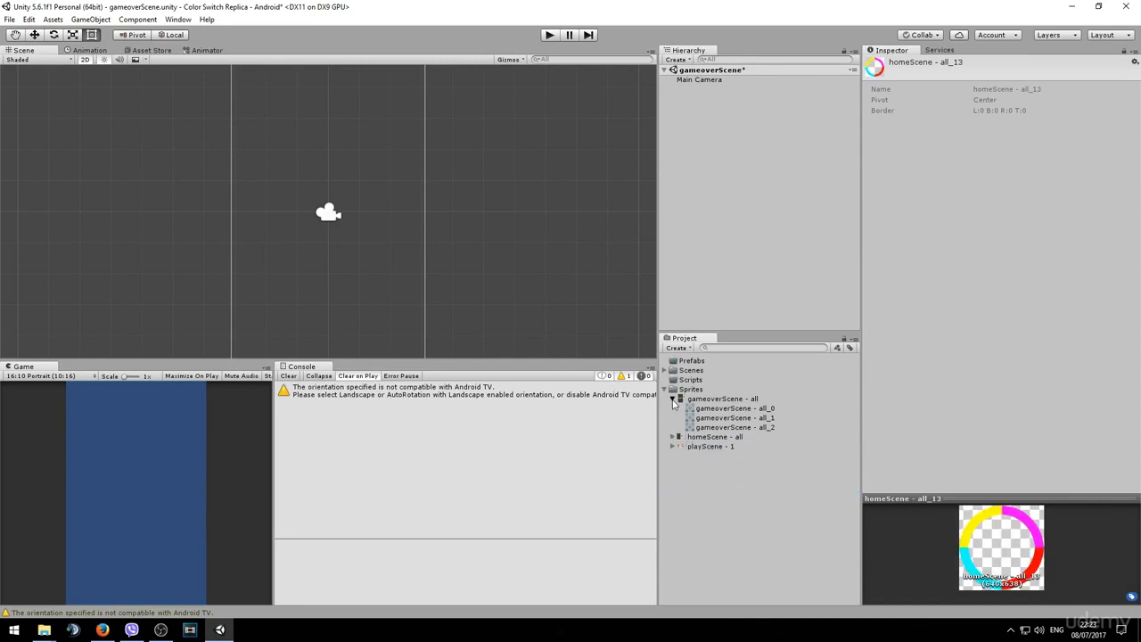
click(673, 398)
Set the sprite mode of the playScene - 1 texture to Multiple, apply the import settings and open it in the Sprite Editor
click(702, 418)
click(998, 119)
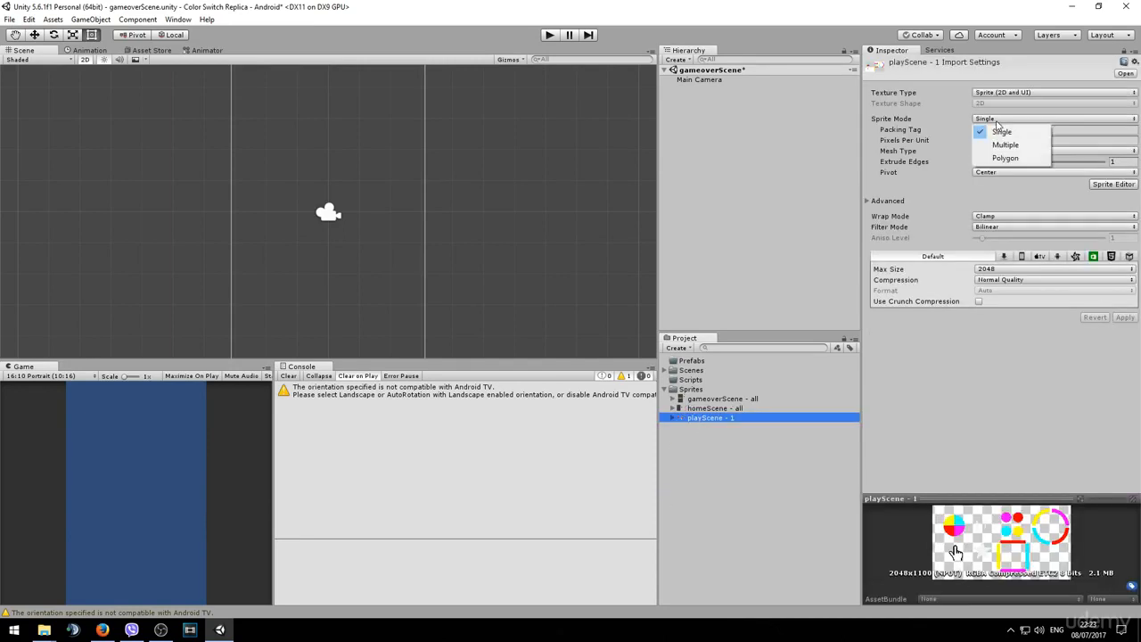
click(1007, 141)
click(1114, 173)
click(607, 339)
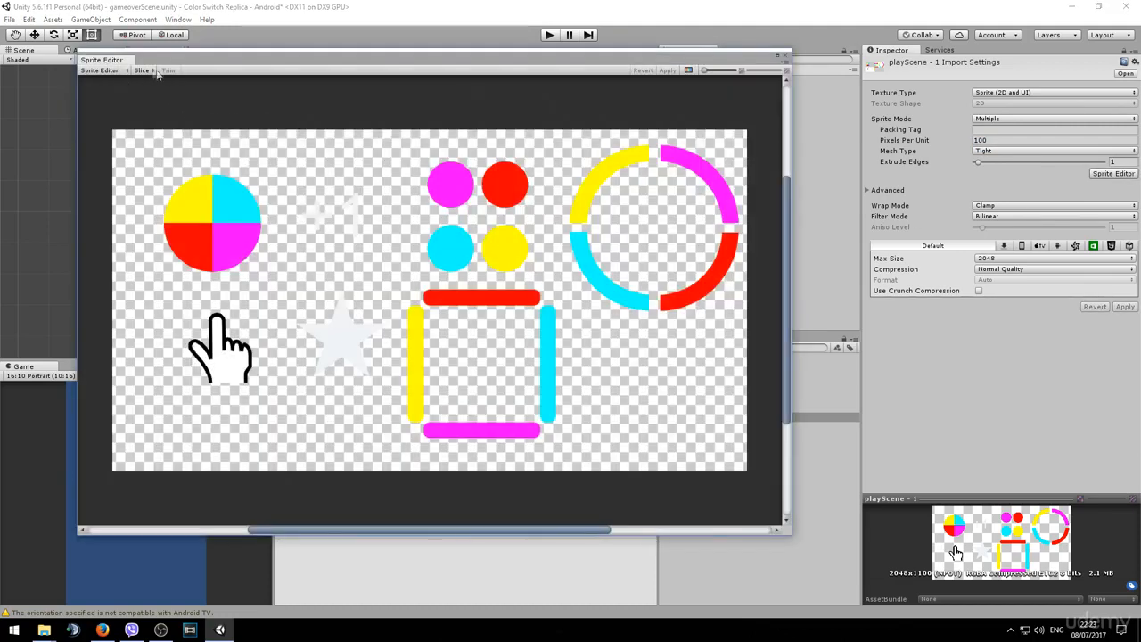
Slice the play-scene image with the Automatic type and Center pivot, and check the bounds of each ball, hand, star, bar and arc slice
click(152, 71)
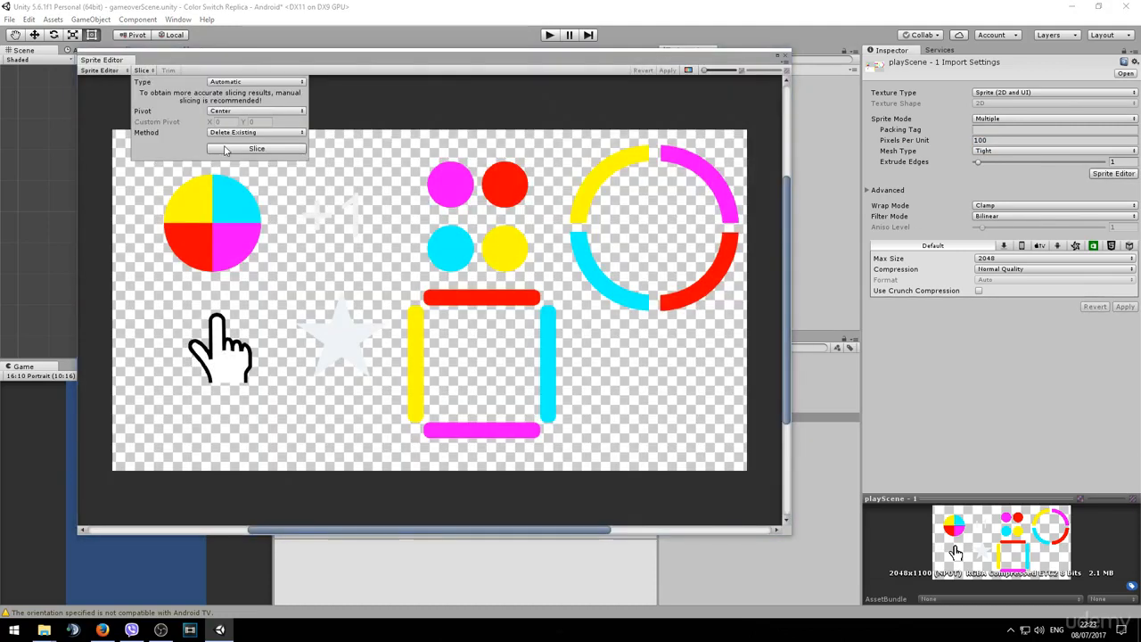
click(232, 149)
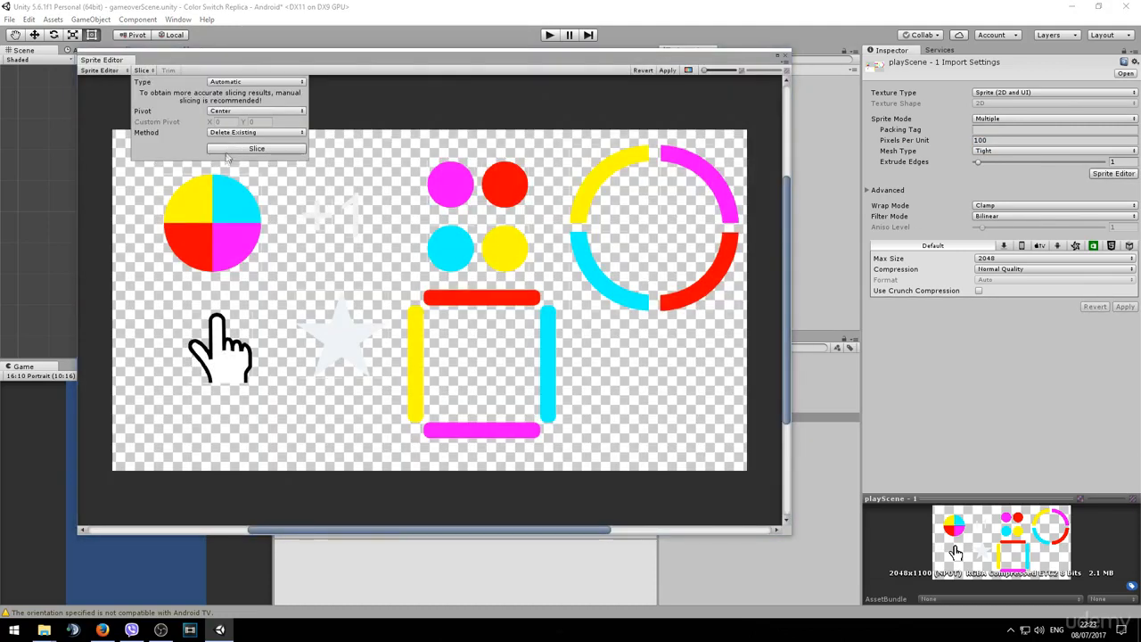
click(221, 212)
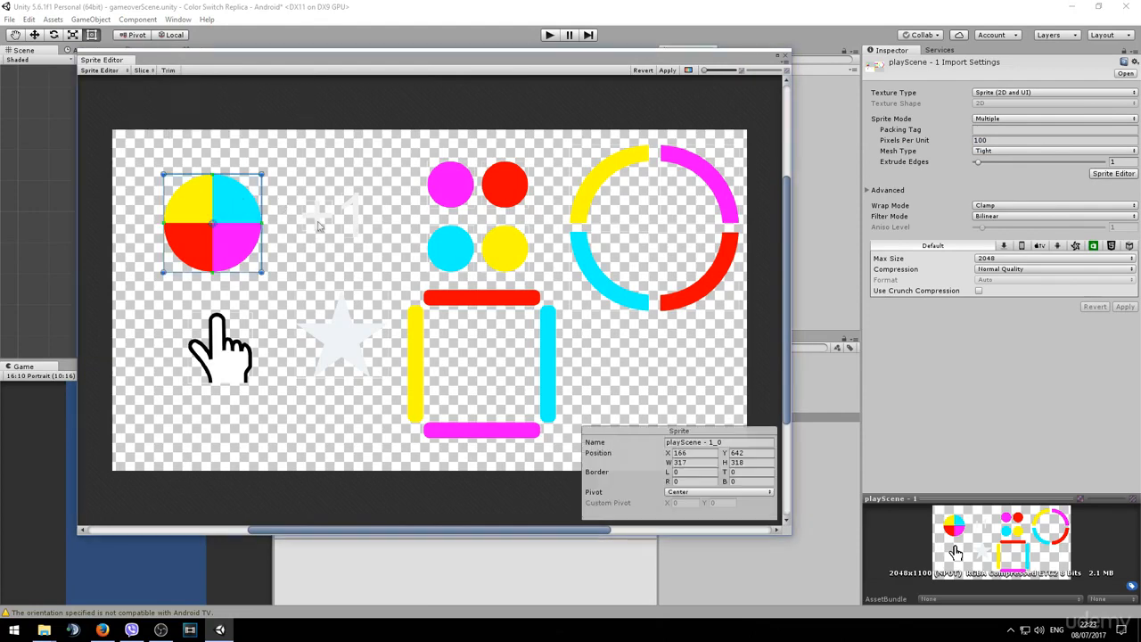
click(232, 334)
click(347, 335)
click(460, 303)
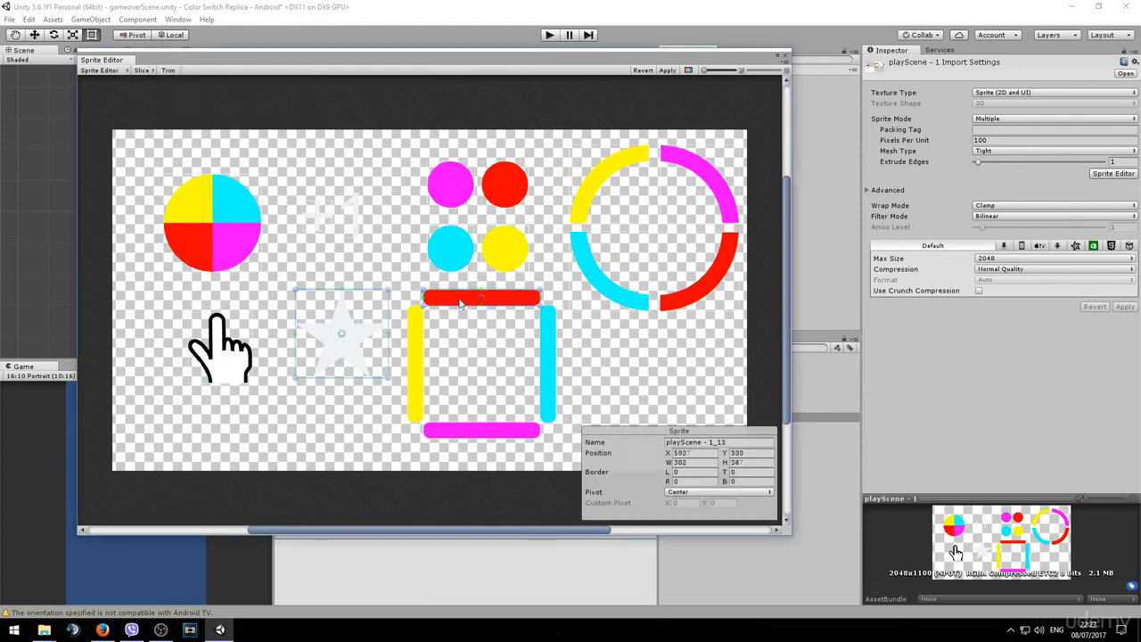
click(413, 353)
click(473, 430)
click(548, 375)
click(603, 284)
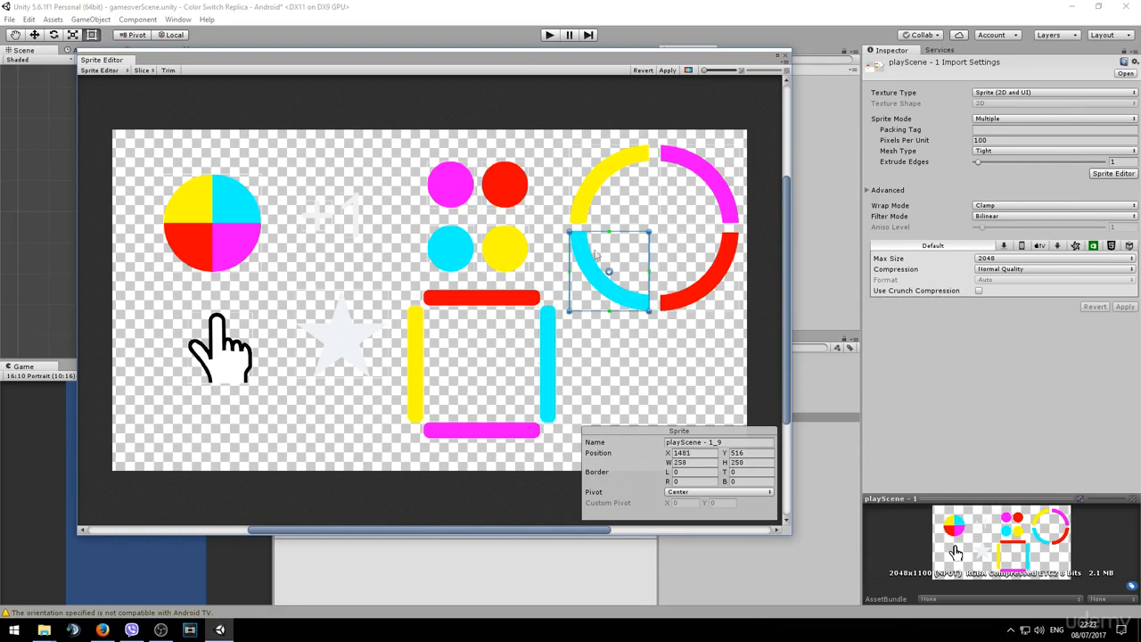
click(608, 191)
click(688, 169)
click(715, 285)
click(507, 239)
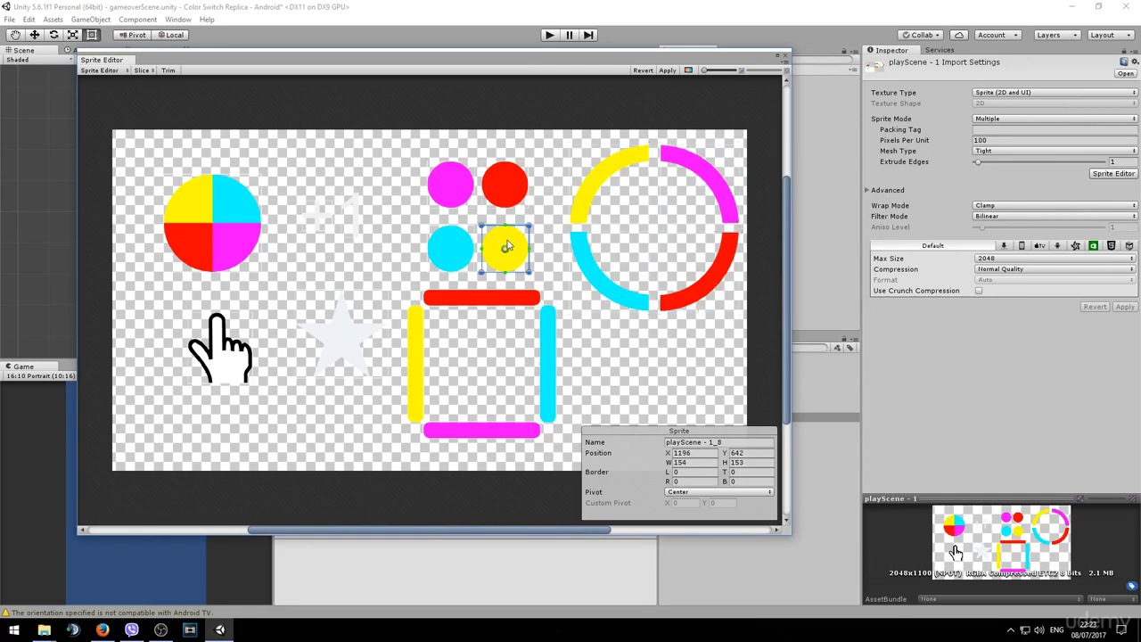
click(461, 240)
click(458, 195)
click(492, 195)
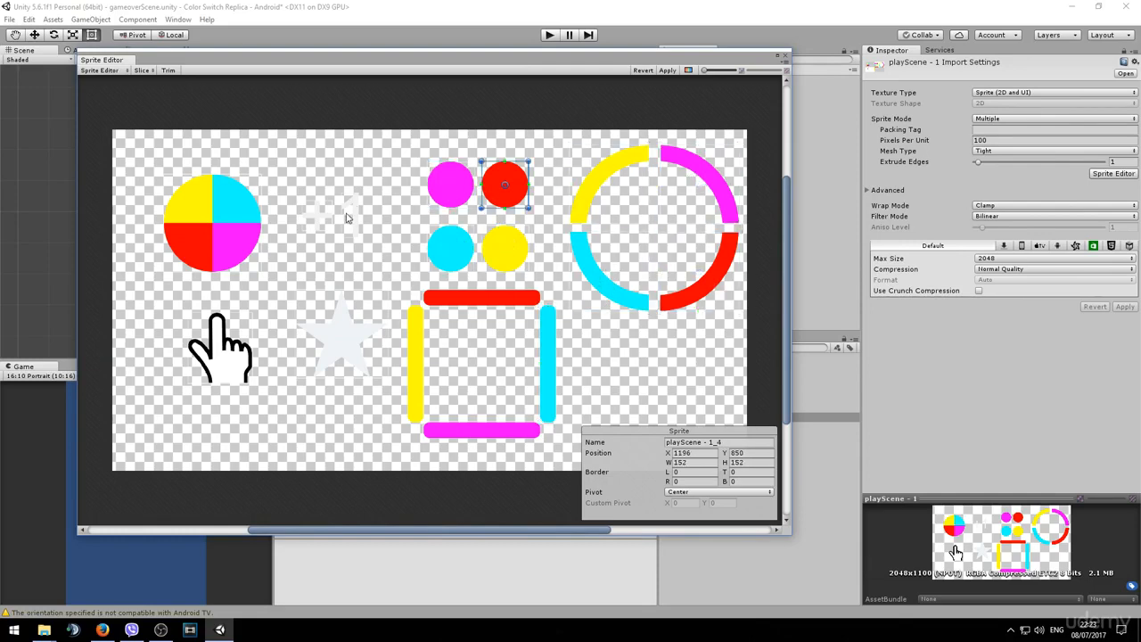
Delete the separate slice around the digit 1 of the +1 graphic
click(350, 218)
click(328, 221)
scroll(328, 220, up, 8)
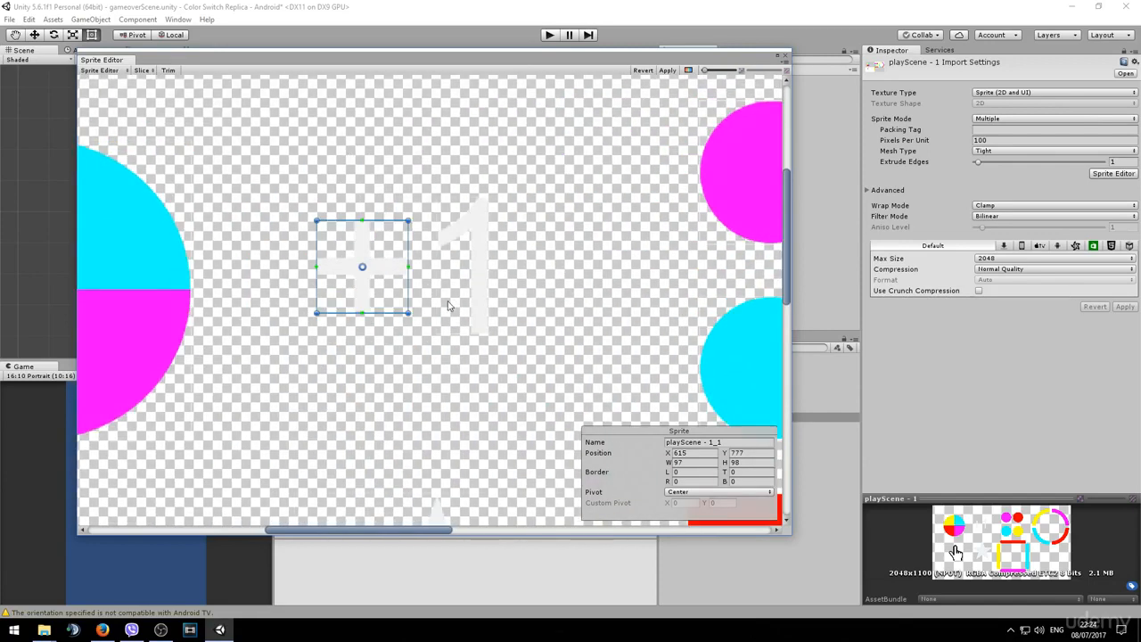
click(474, 240)
click(375, 265)
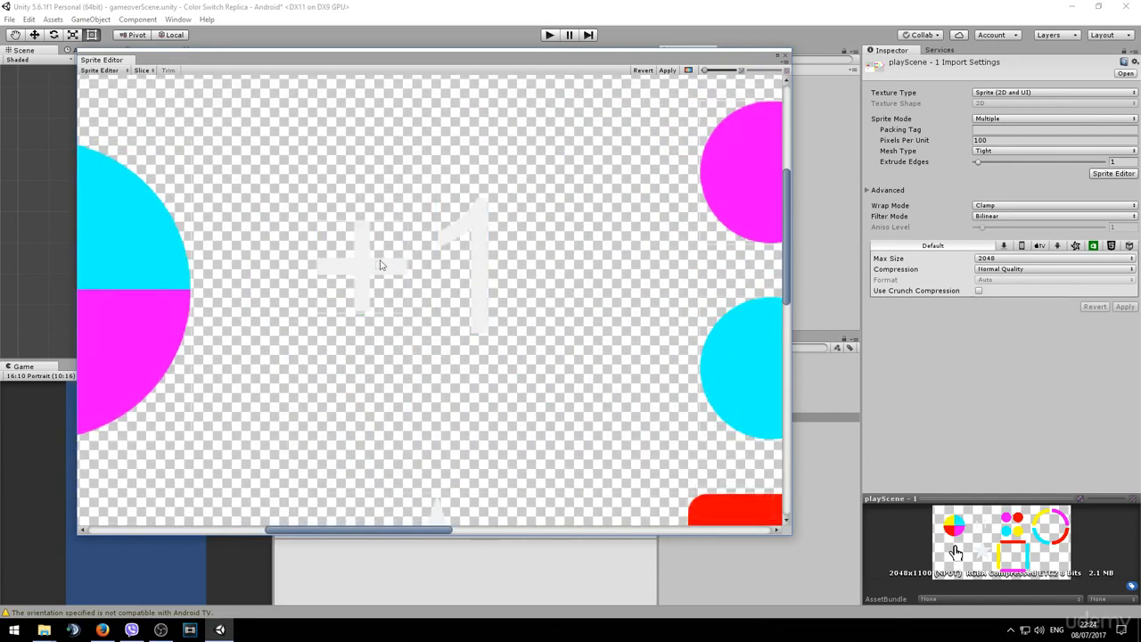
Extend the plus sign's slice over the whole +1 graphic, about 185 by 152 pixels, then apply the slicing and close the Sprite Editor
click(375, 265)
drag(412, 220, 491, 193)
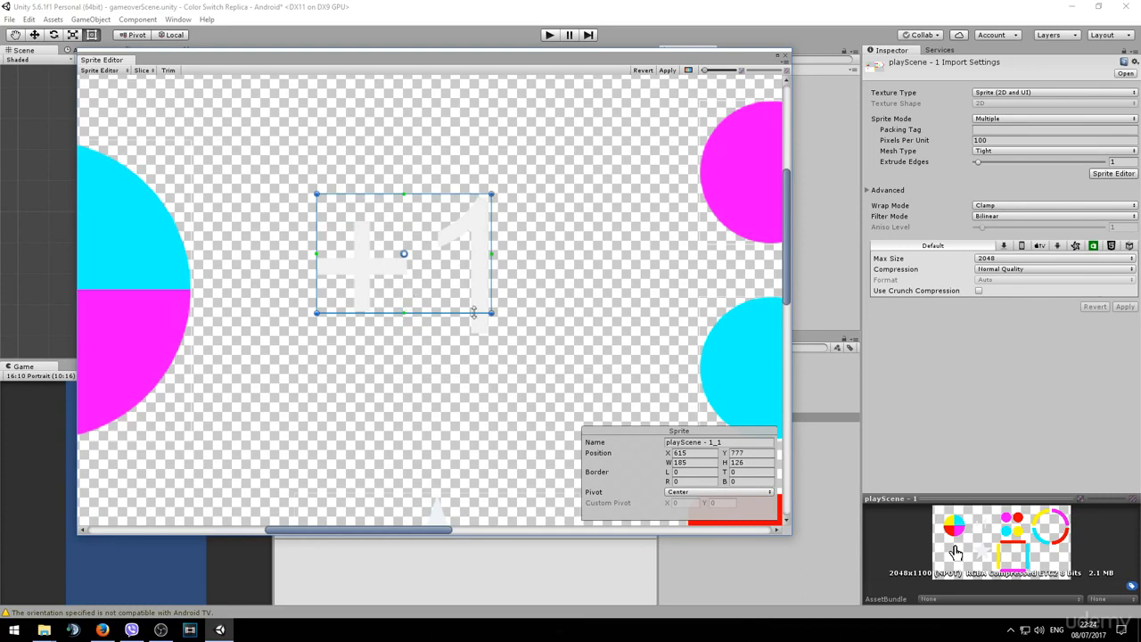
drag(497, 316, 492, 340)
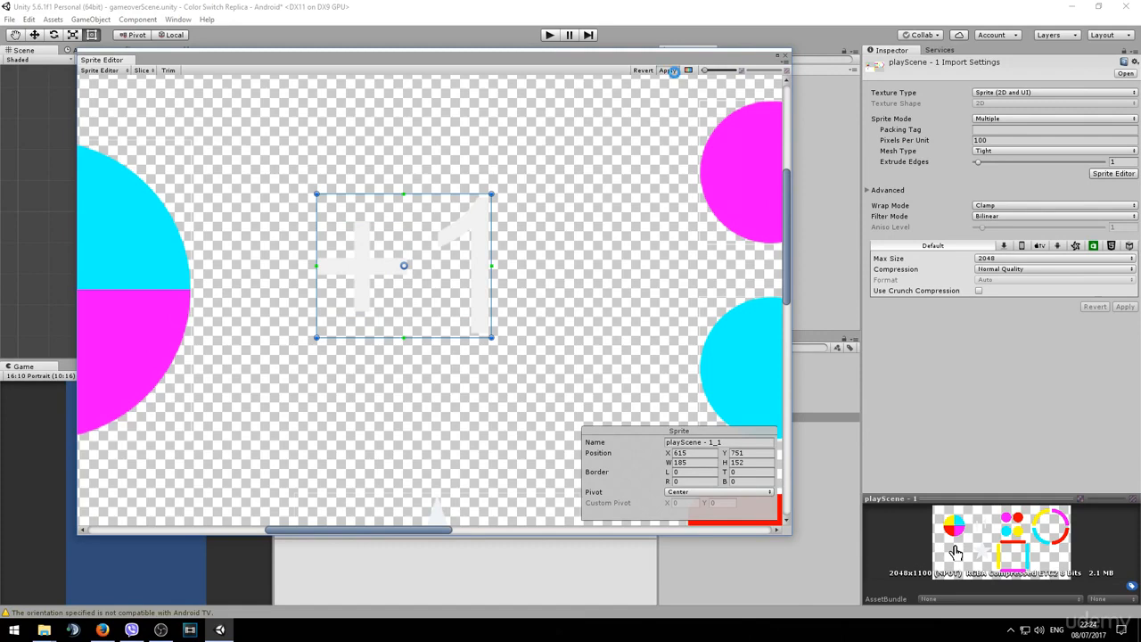
click(504, 263)
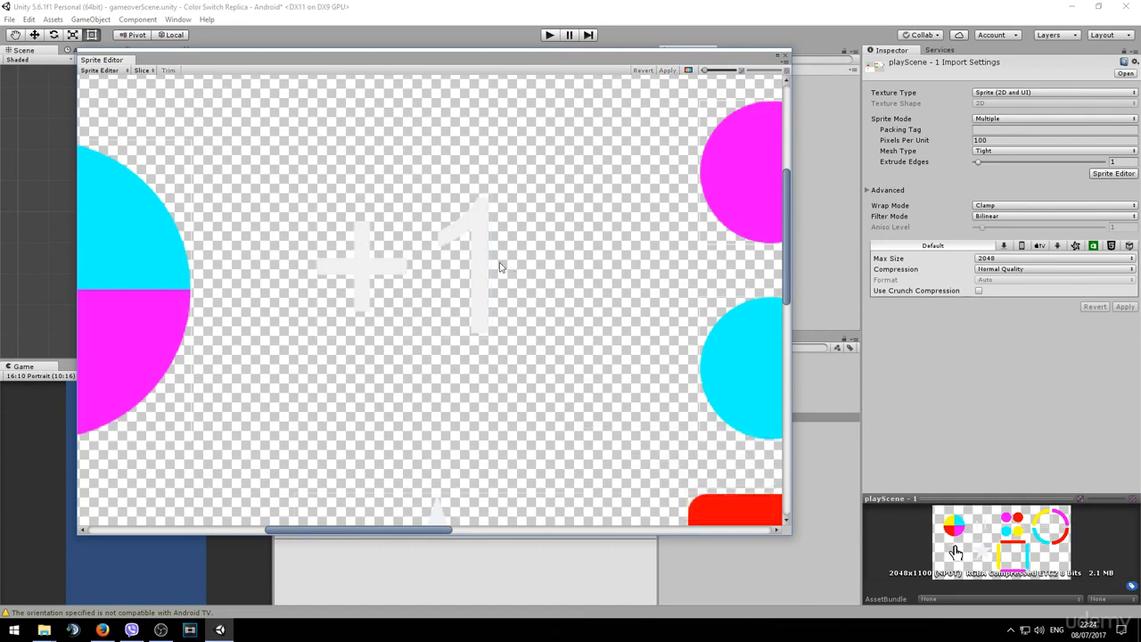
scroll(500, 253, down, 3)
scroll(500, 253, down, 3)
click(783, 58)
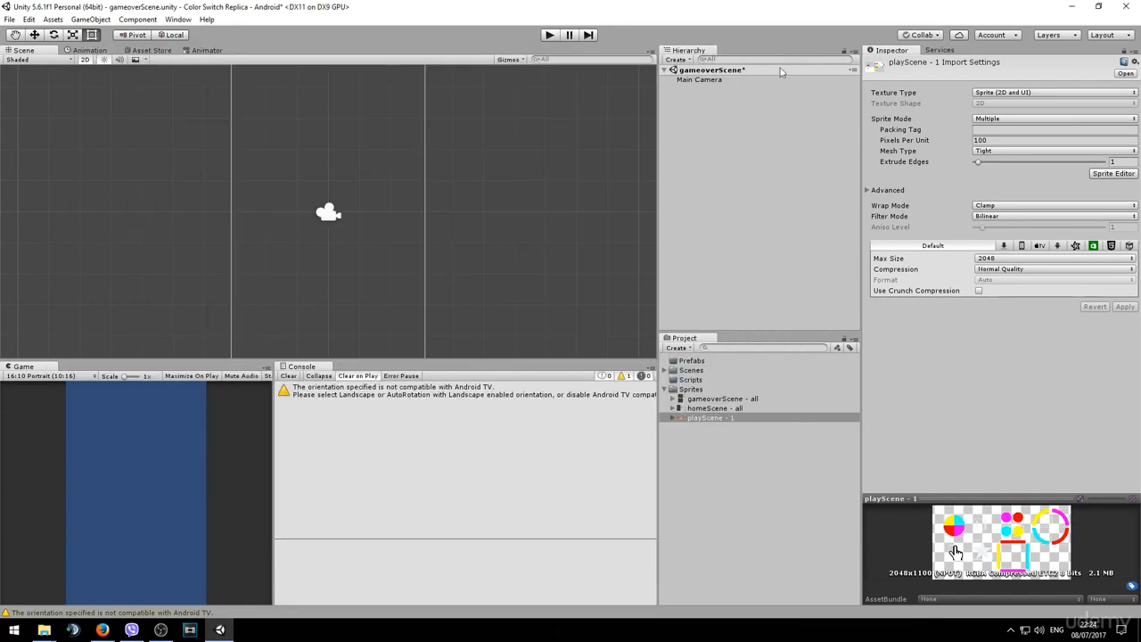
Expand the playScene - 1 texture and examine its sliced sprites in the preview
click(672, 418)
click(703, 437)
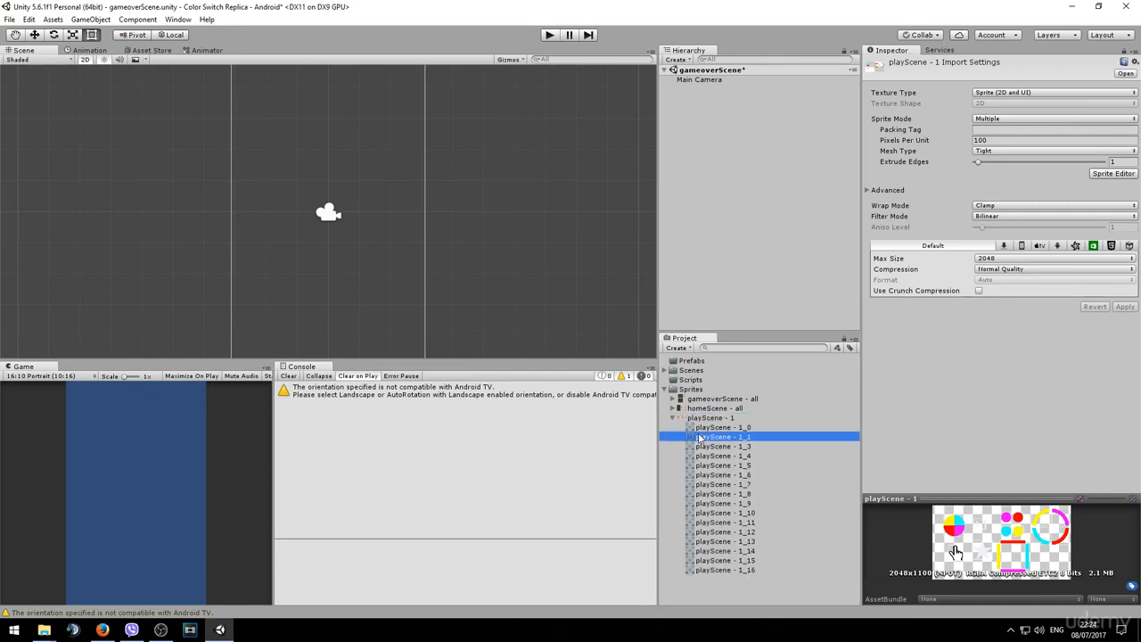
click(710, 428)
click(714, 456)
click(715, 465)
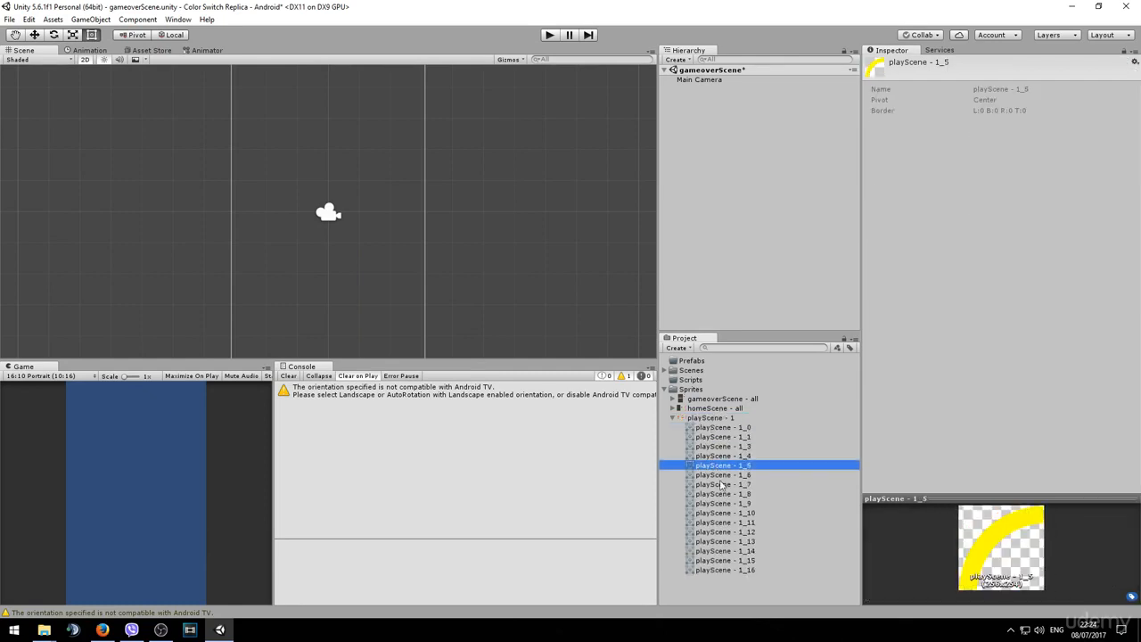
click(718, 484)
click(722, 503)
click(723, 513)
click(725, 532)
click(726, 559)
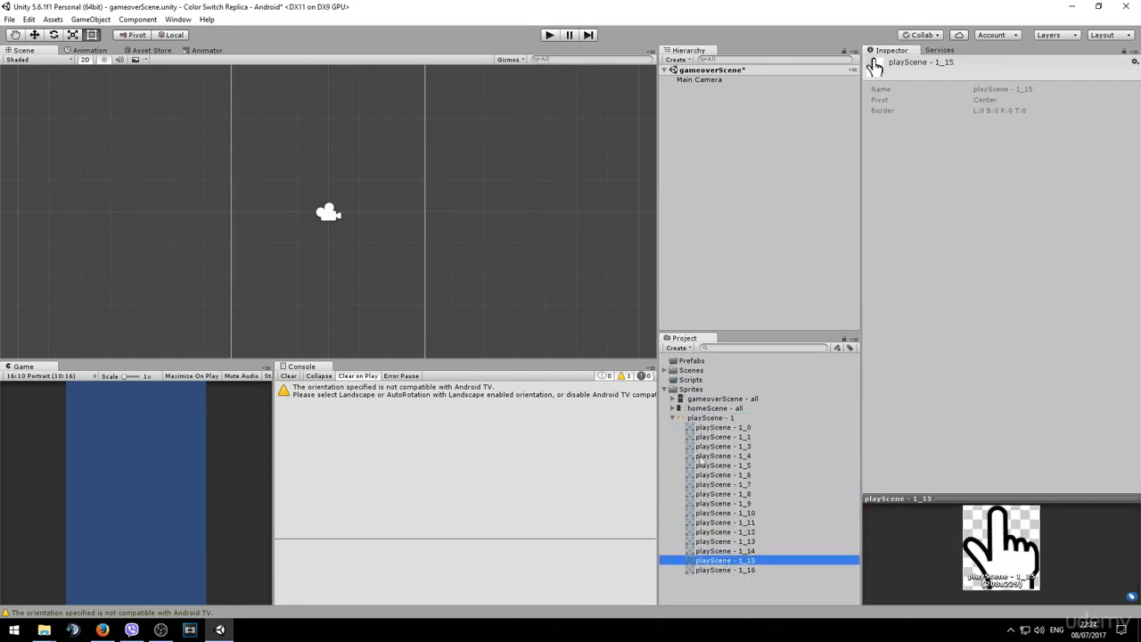